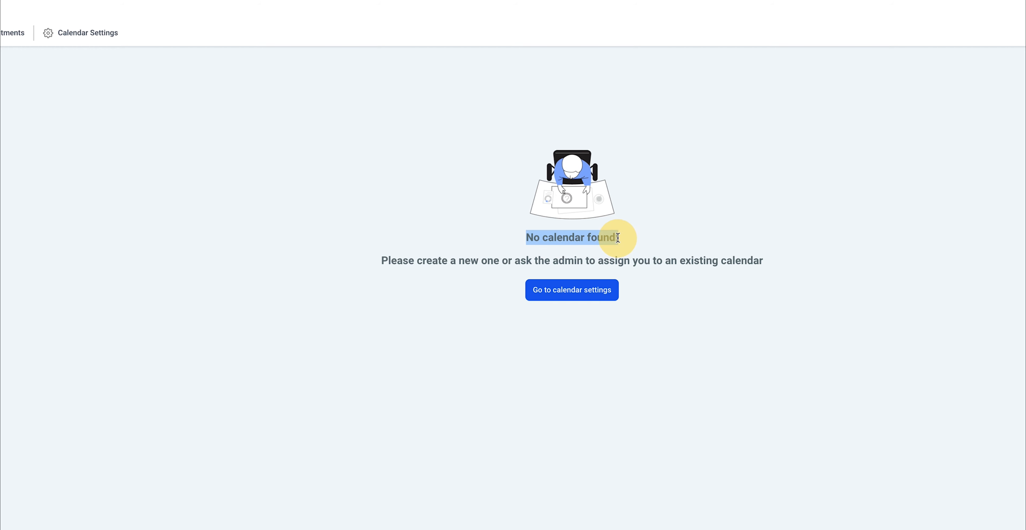
Step: Go to Calendar Settings, where the list shows 'No Calendars Found'
click(617, 238)
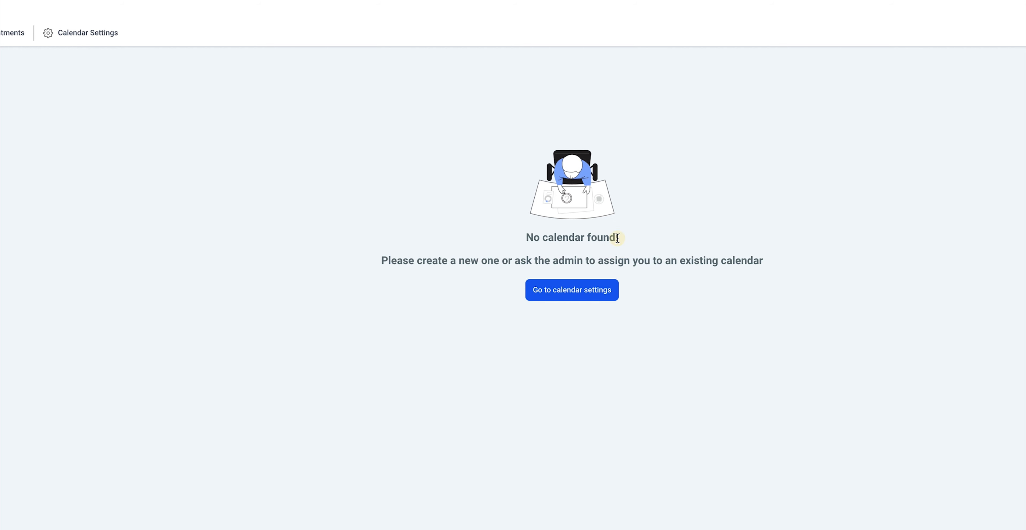
click(563, 294)
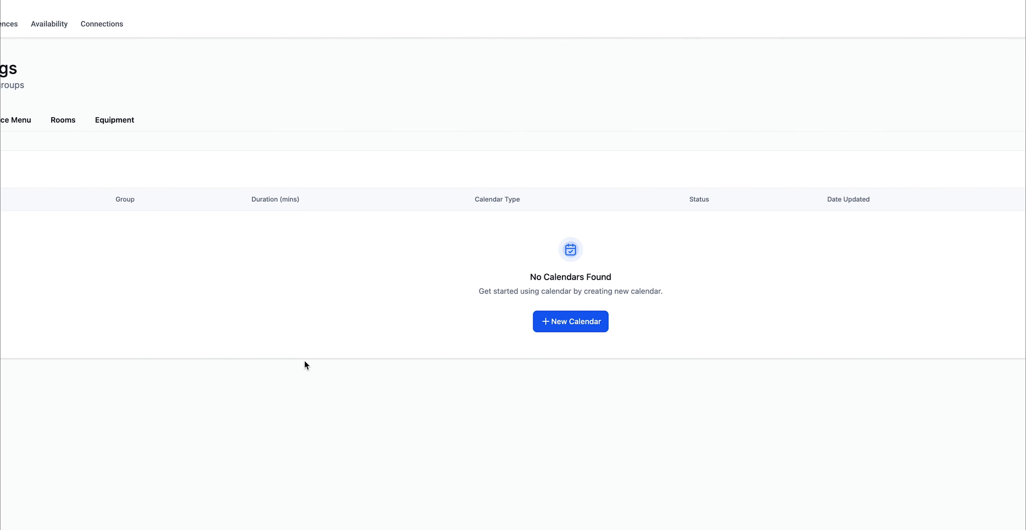
Step: Create a new calendar using the Personal Booking scheduling type
click(573, 324)
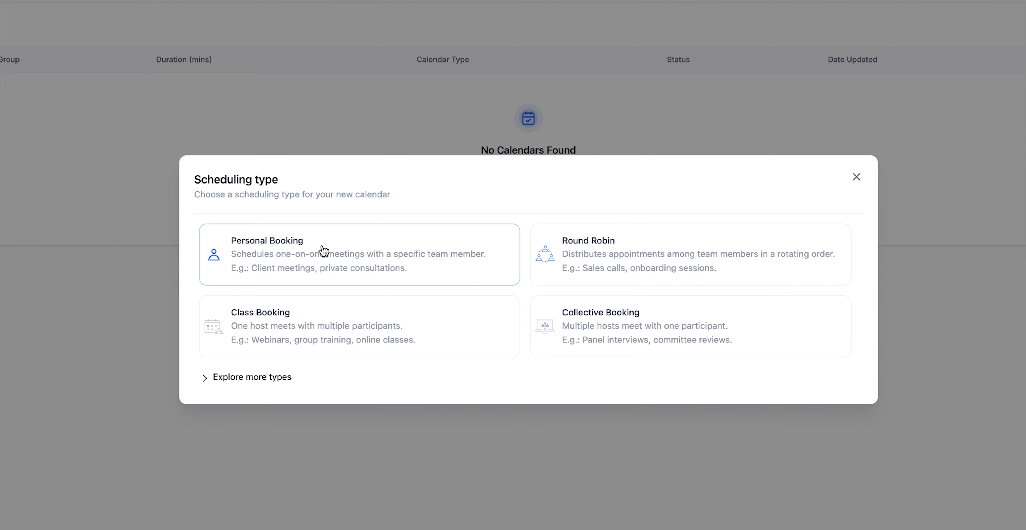
click(367, 252)
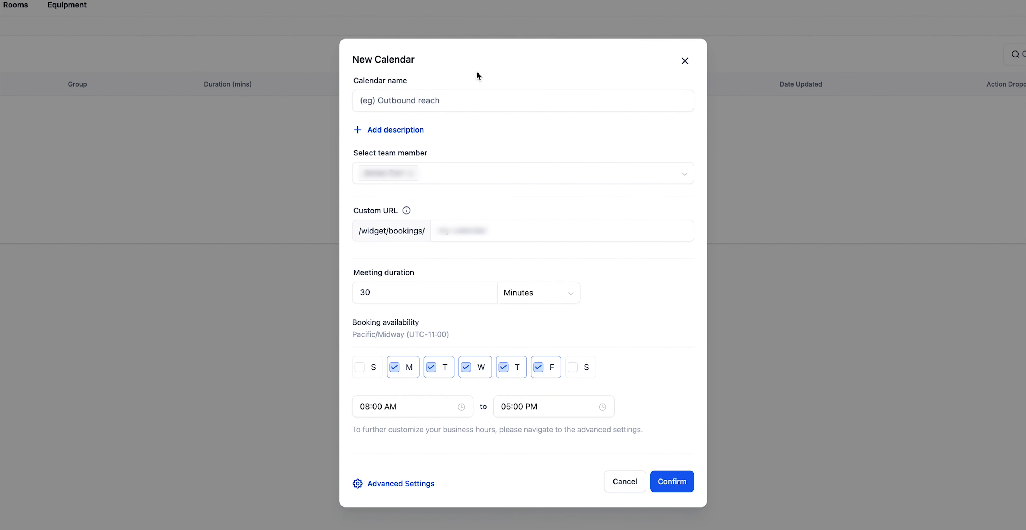
Step: Name the calendar 'Calendar Test' with 60-minute meetings and go to its full settings editor
click(518, 240)
click(377, 487)
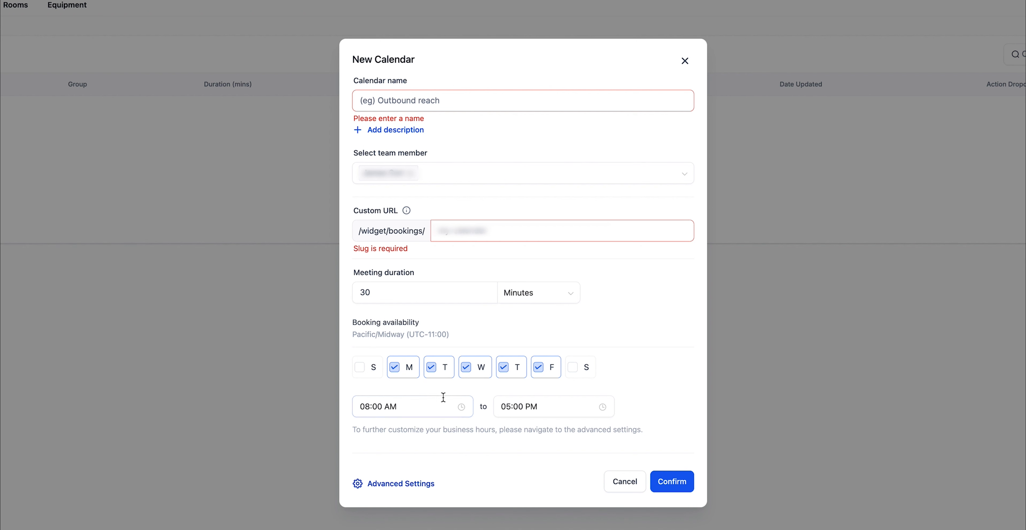
click(413, 98)
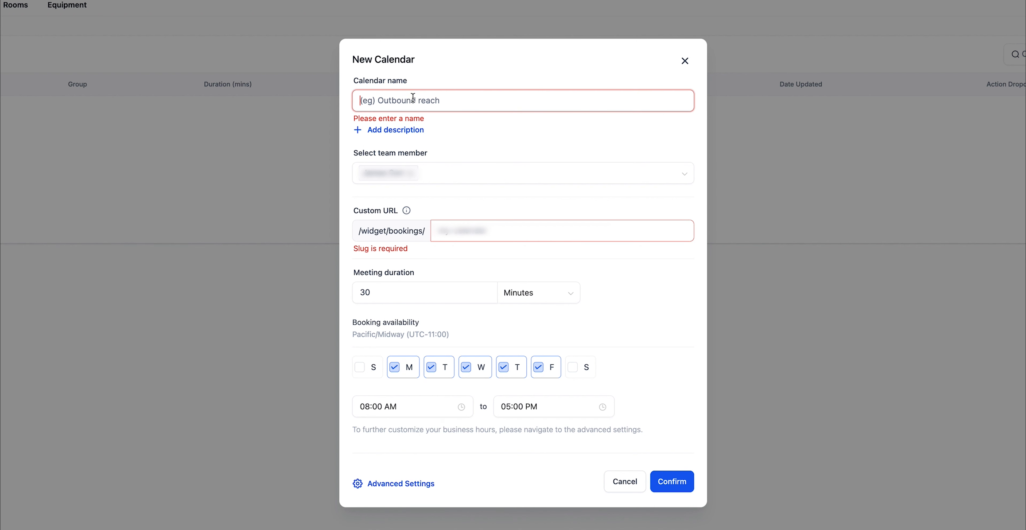
text(C)
text(alendar Test)
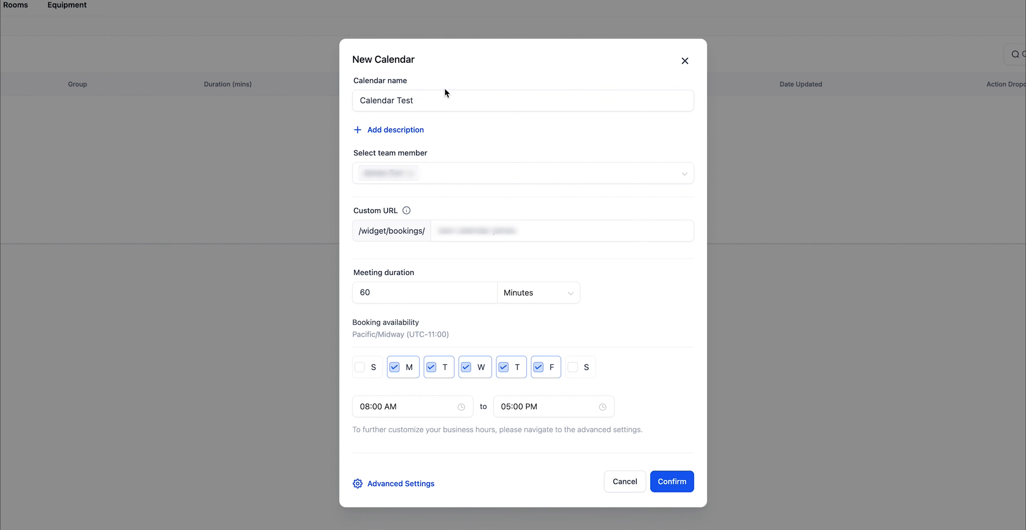
click(428, 103)
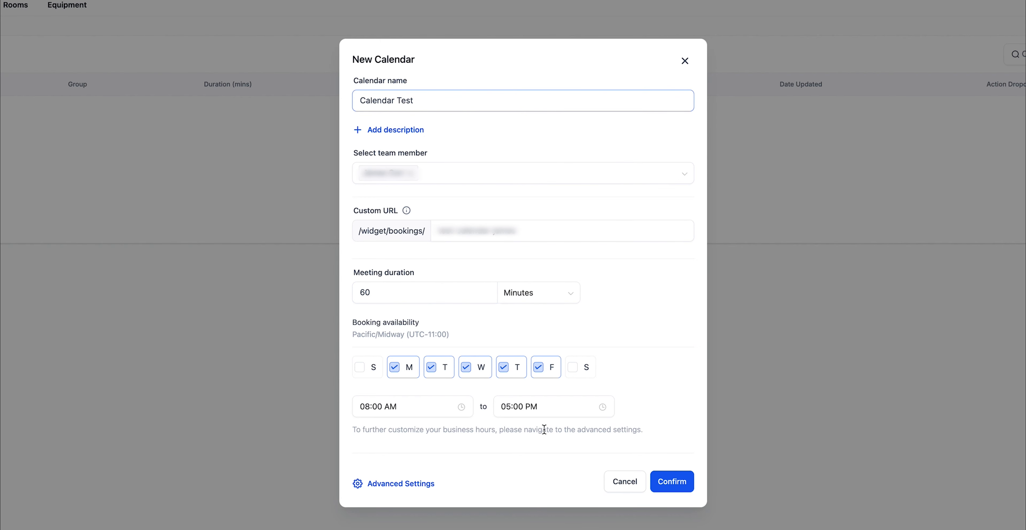
click(408, 483)
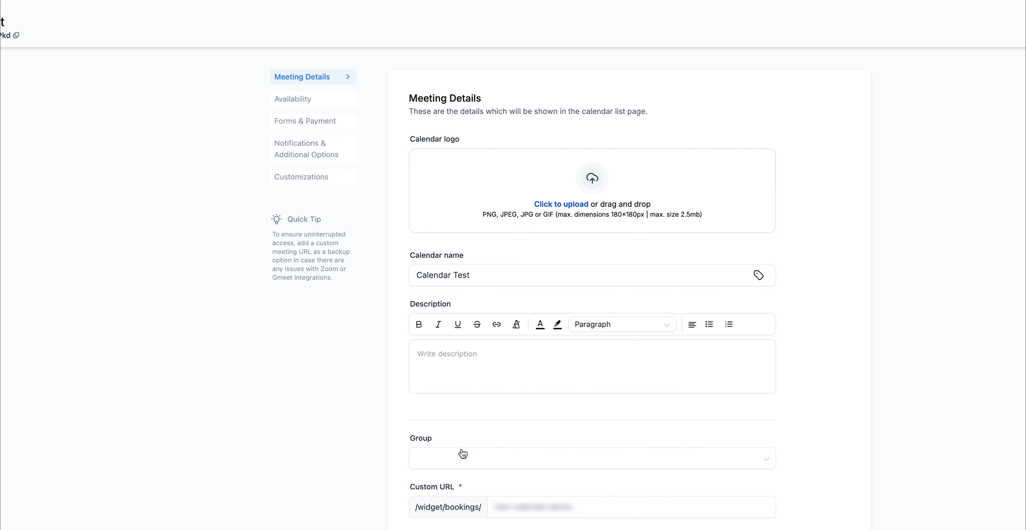
Step: Enter 'Test Description' as the calendar description in Meeting Details
scroll(463, 454, down, 5)
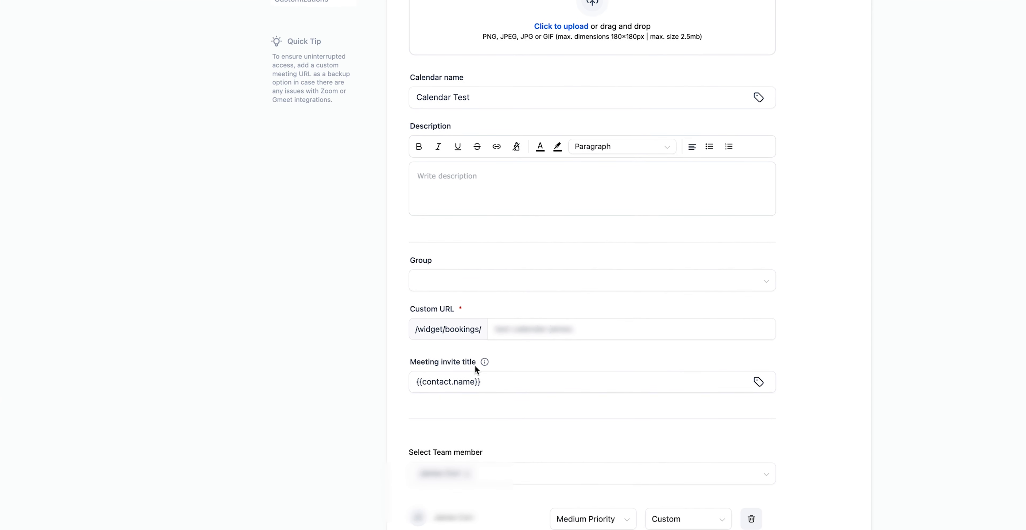
scroll(511, 411, down, 4)
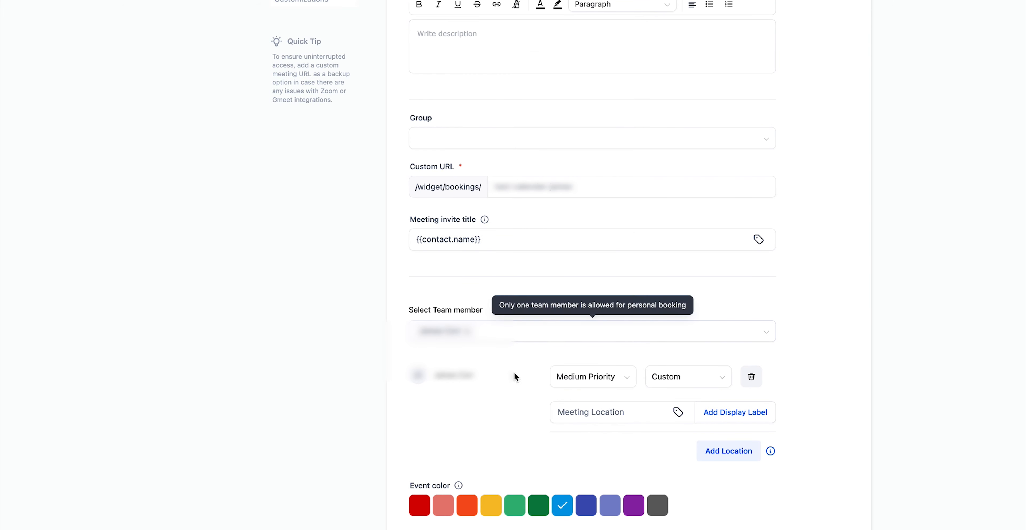
scroll(855, 384, up, 6)
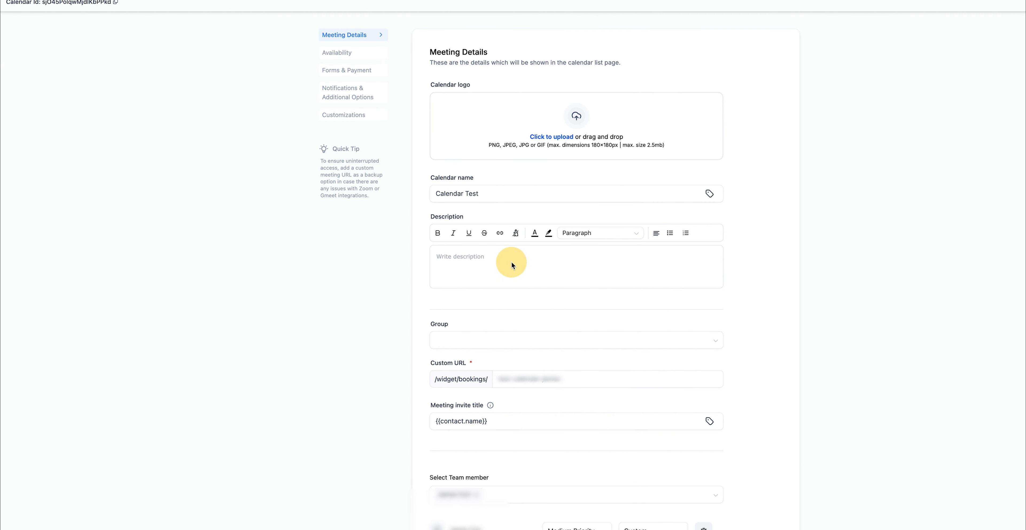
click(480, 257)
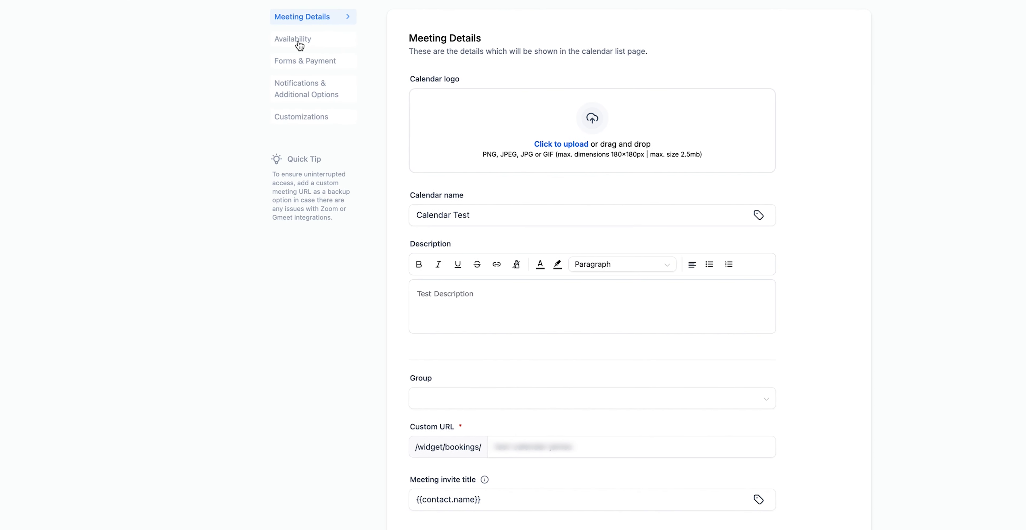
Step: Switch to Availability and review the Monday–Friday 08:00 AM–05:00 PM hours and booking options
click(304, 47)
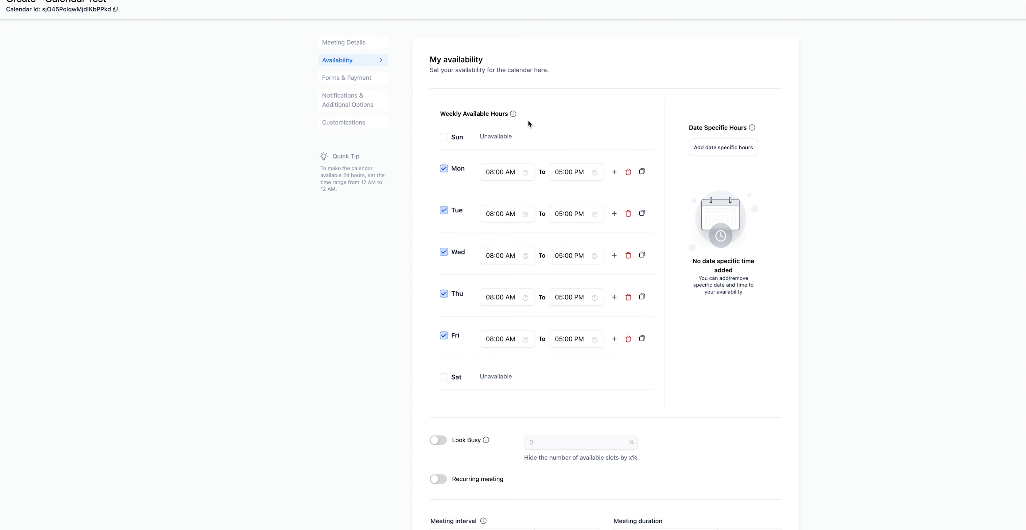
scroll(600, 482, down, 4)
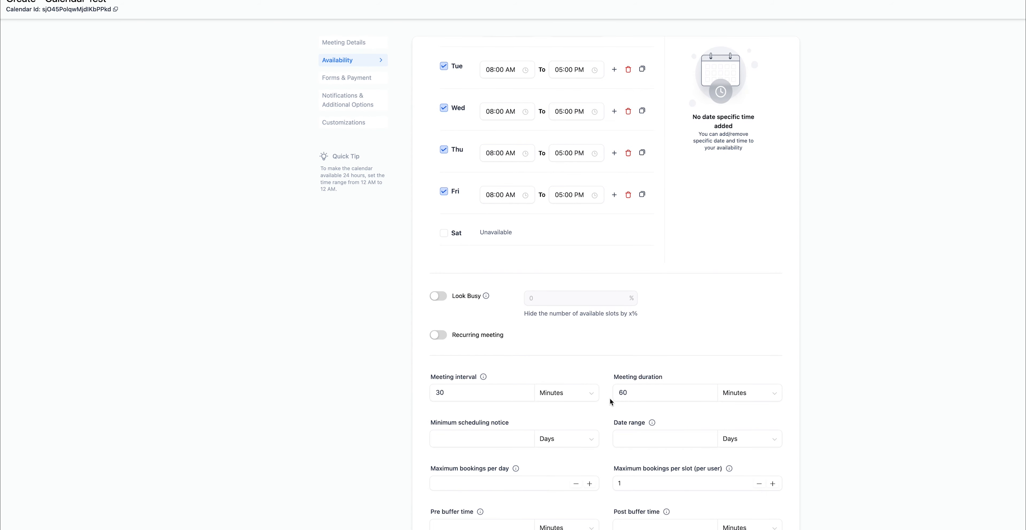
scroll(609, 397, up, 5)
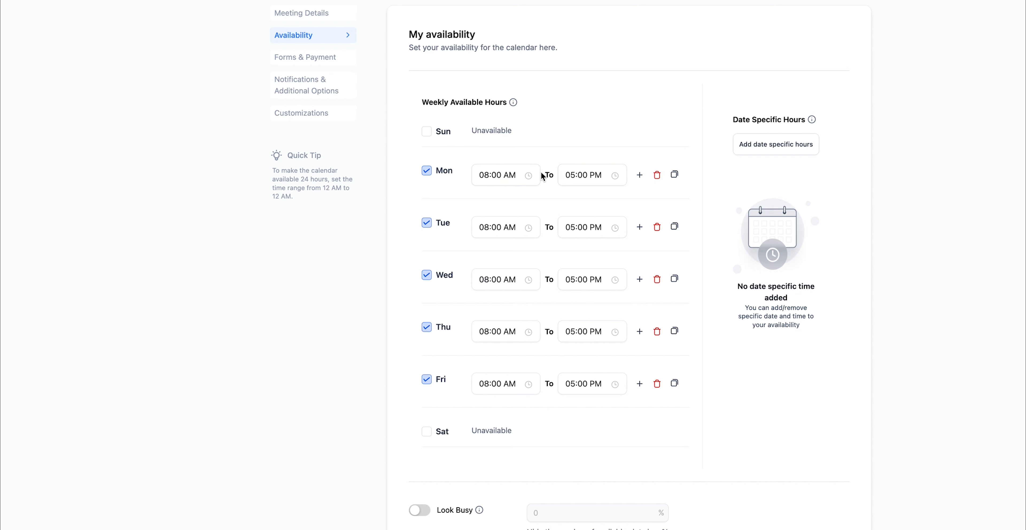
Step: Change Monday's start time to 09:00 AM
click(493, 176)
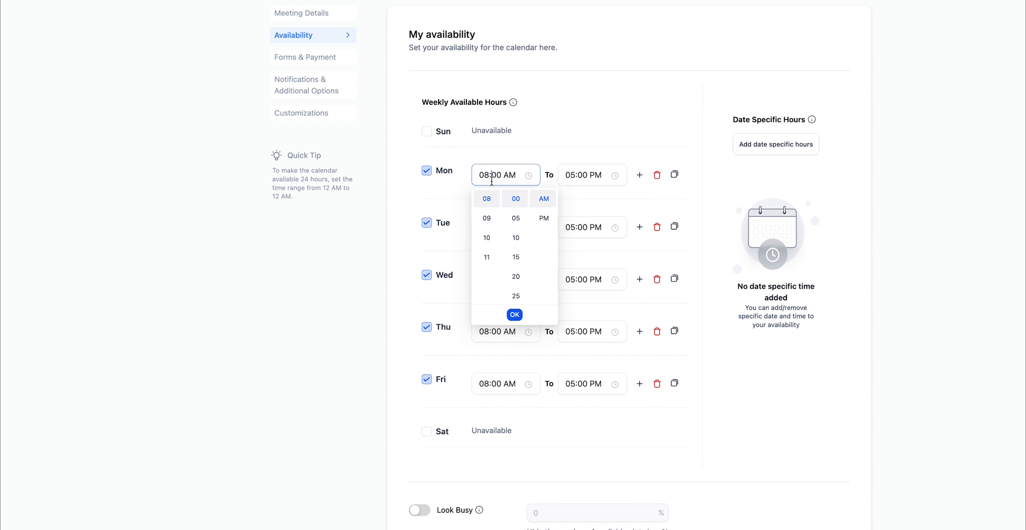
click(486, 219)
click(553, 157)
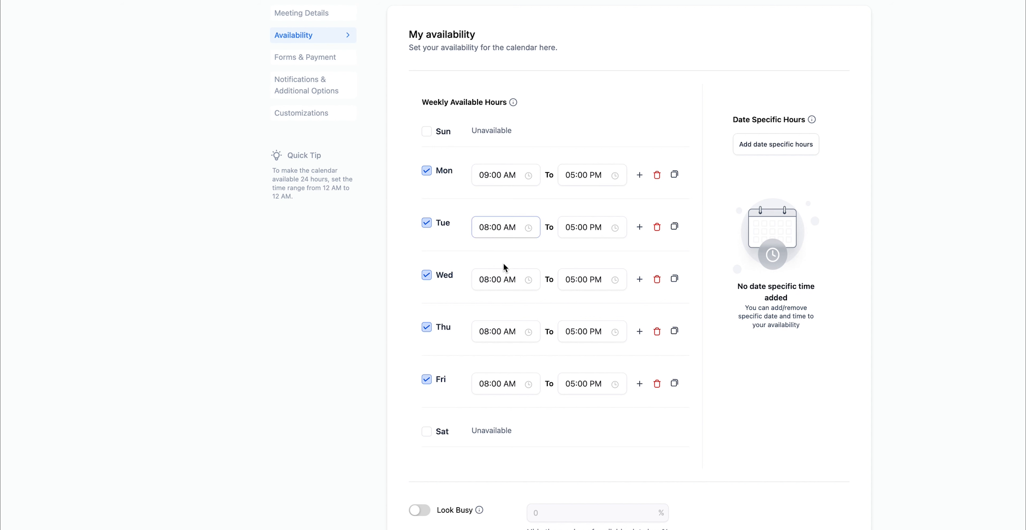
Step: Copy Monday's hours to Tuesday–Friday and make Saturday available 10:00 AM–02:00 PM
click(676, 178)
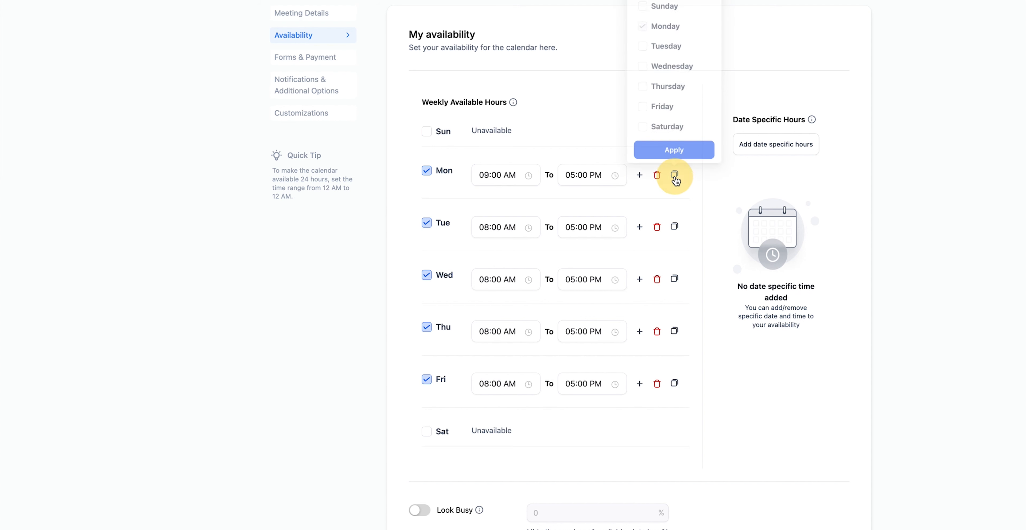
click(661, 43)
click(661, 60)
click(662, 80)
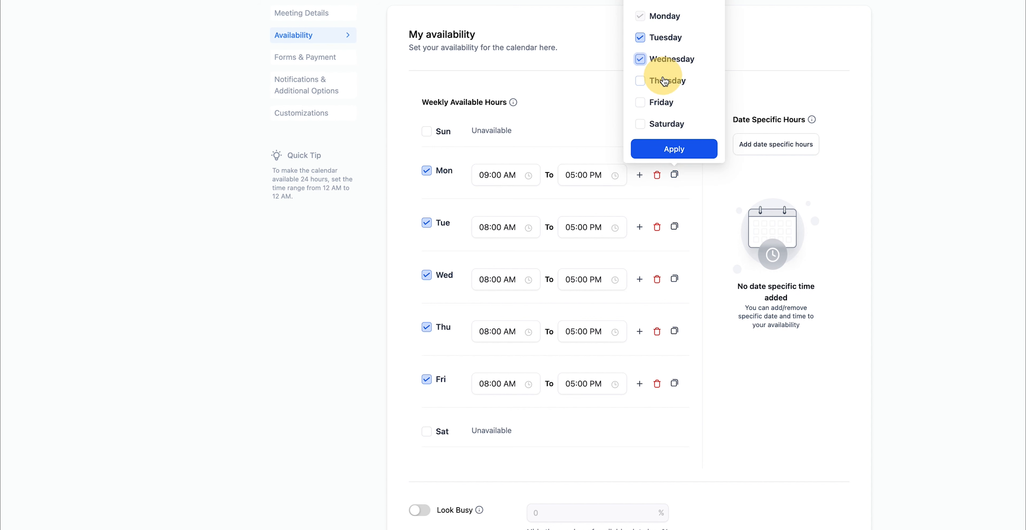
click(642, 103)
click(673, 155)
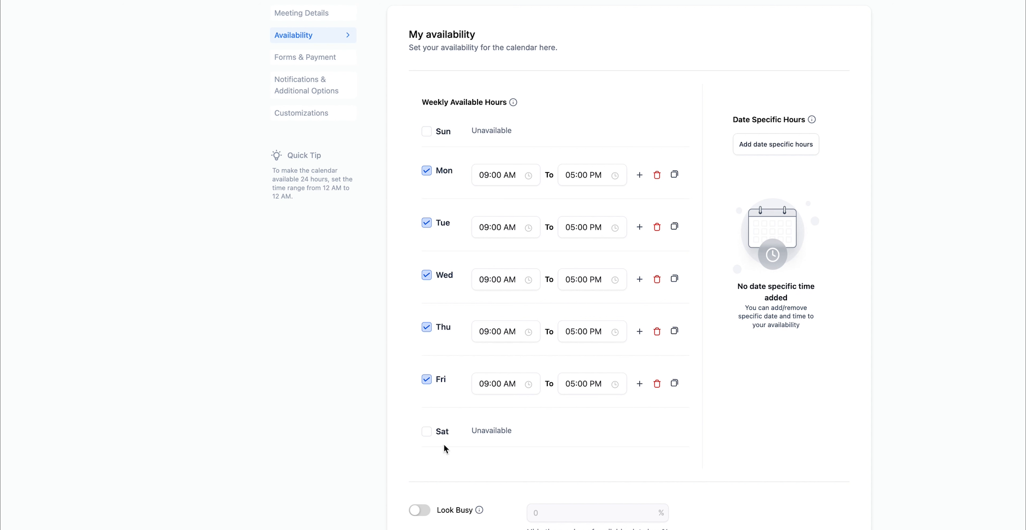
click(428, 434)
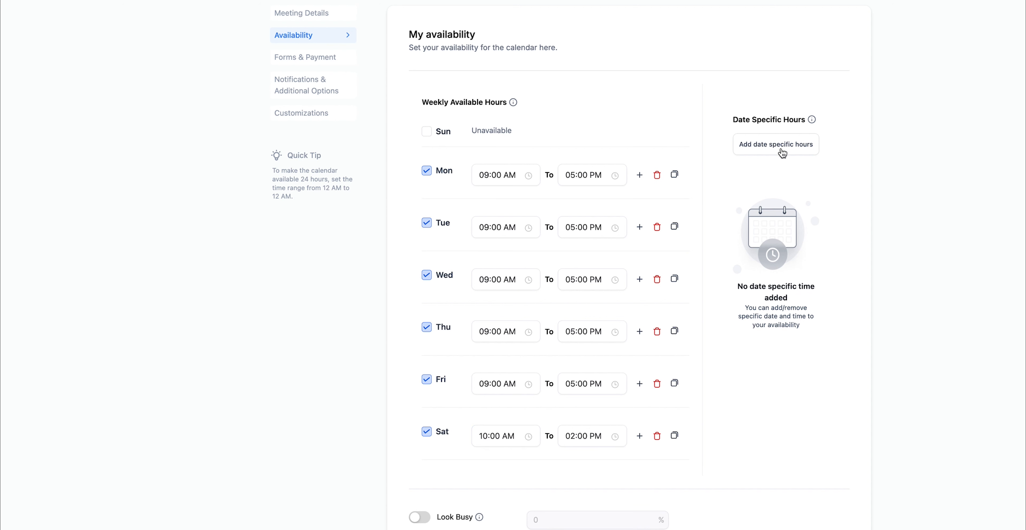
Step: Add a date-specific override marking September 30, 2024 as unavailable
click(766, 152)
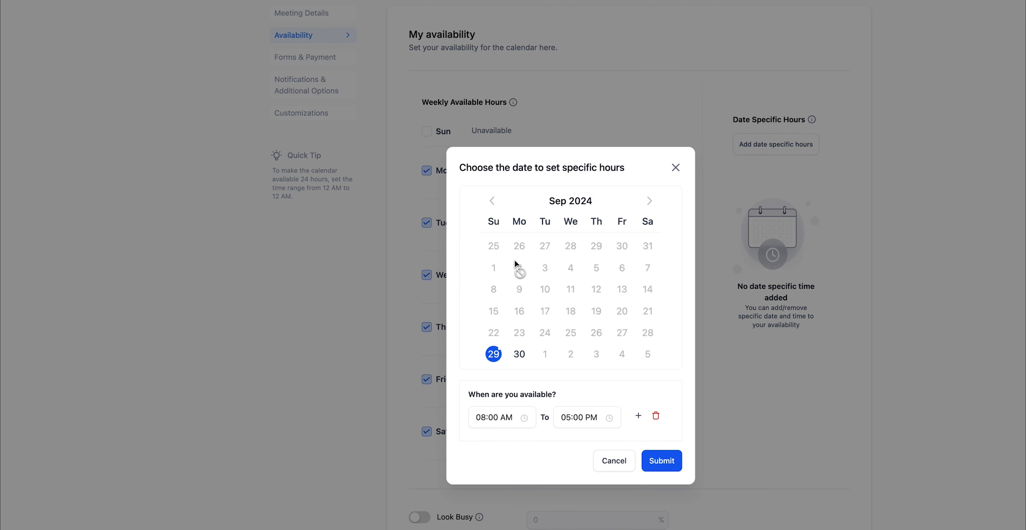
click(519, 353)
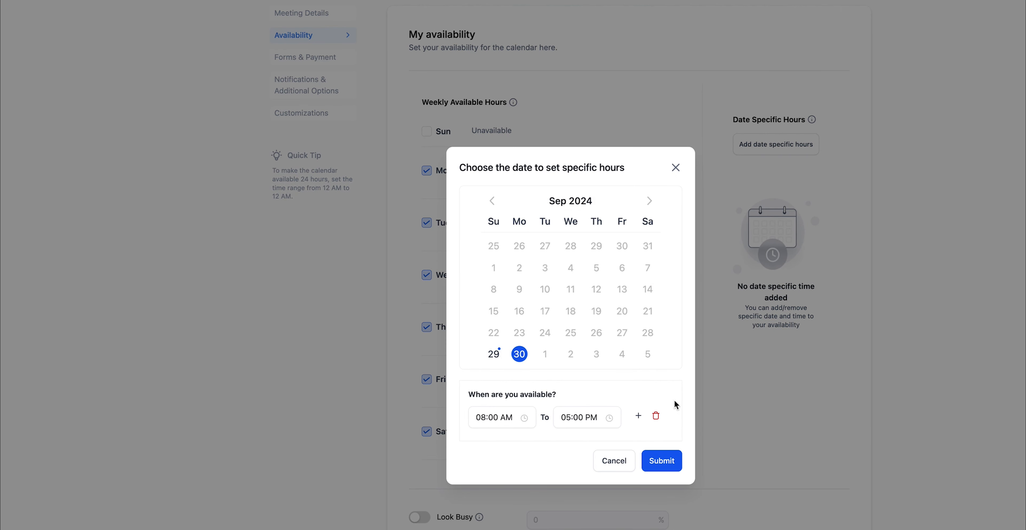
click(656, 416)
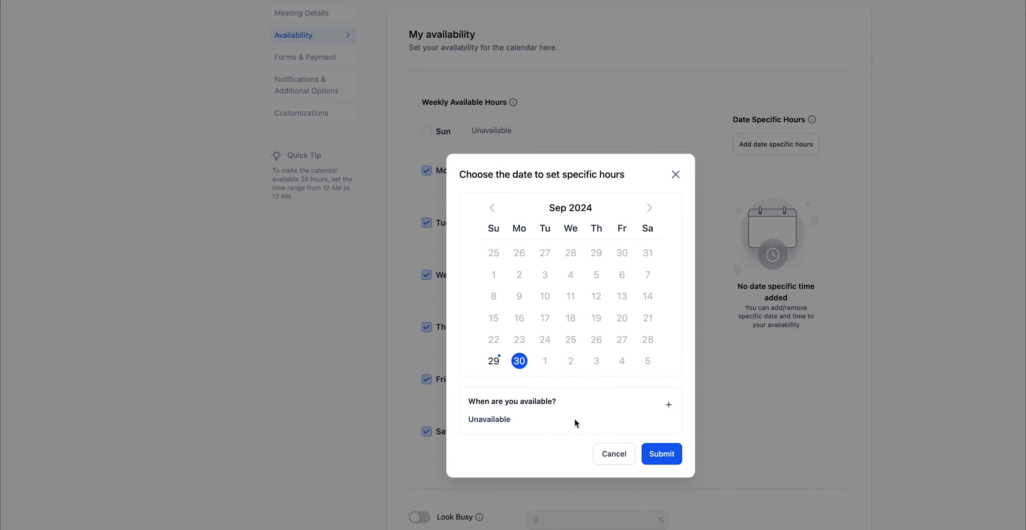
click(649, 453)
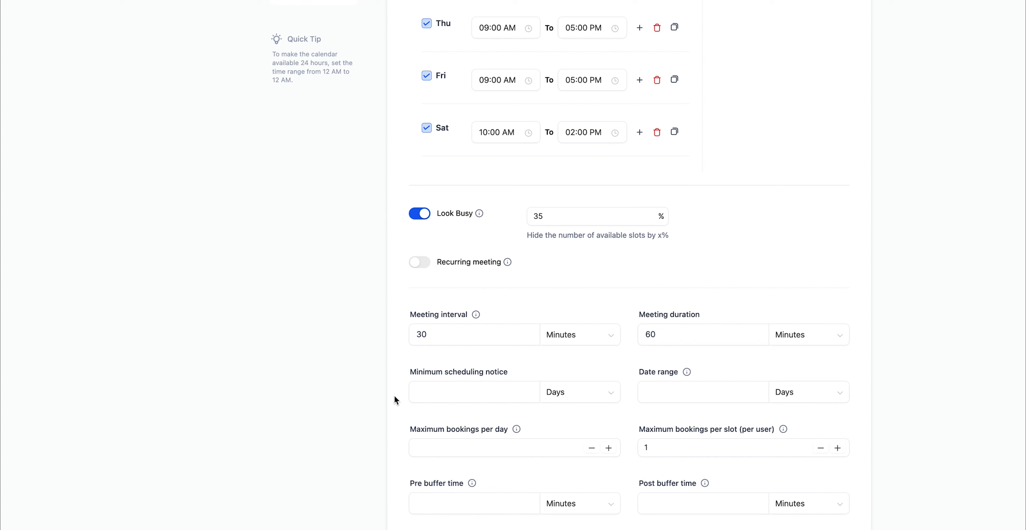
Step: Set the minimum scheduling notice to 1 day
mouse_move(427, 336)
mouse_down()
mouse_move(405, 337)
mouse_move(428, 336)
mouse_up()
click(677, 335)
click(510, 393)
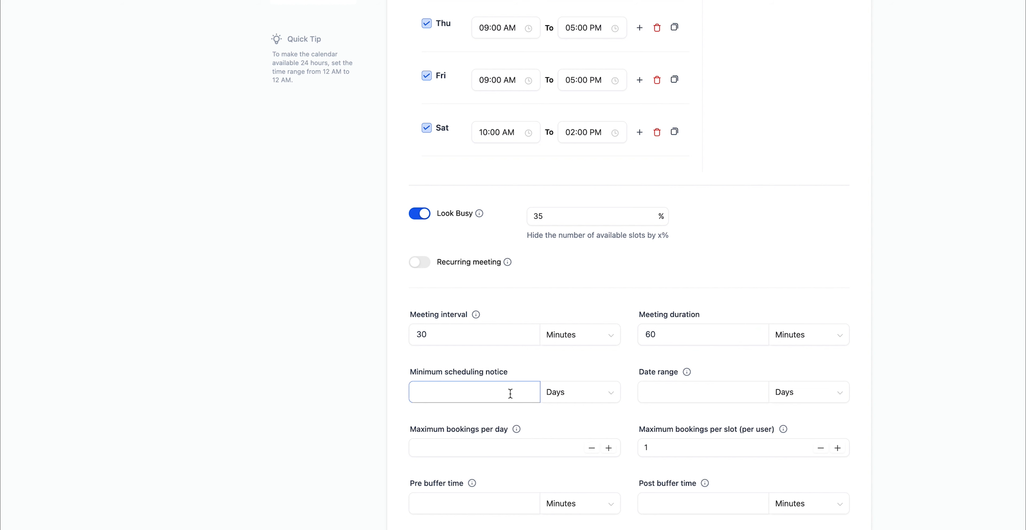
click(596, 401)
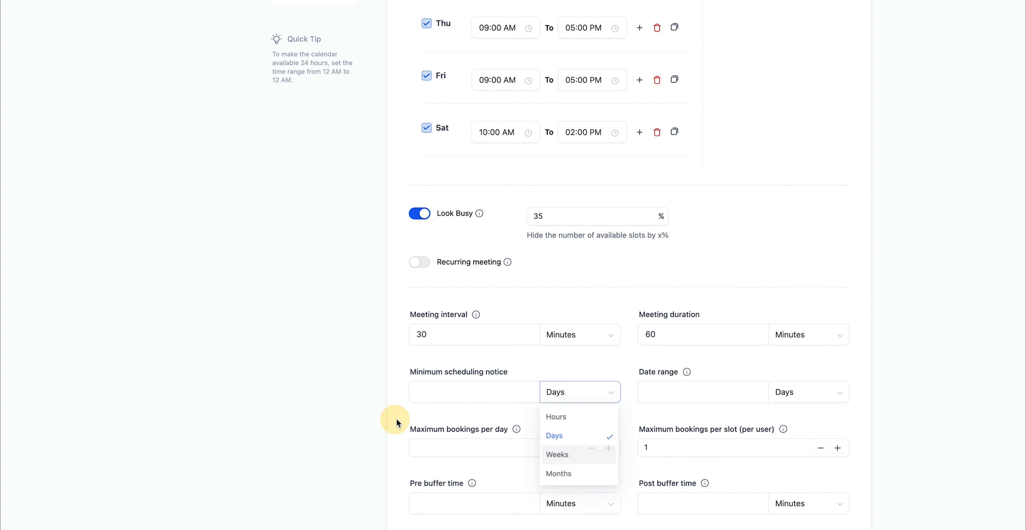
click(433, 391)
text(1)
click(367, 403)
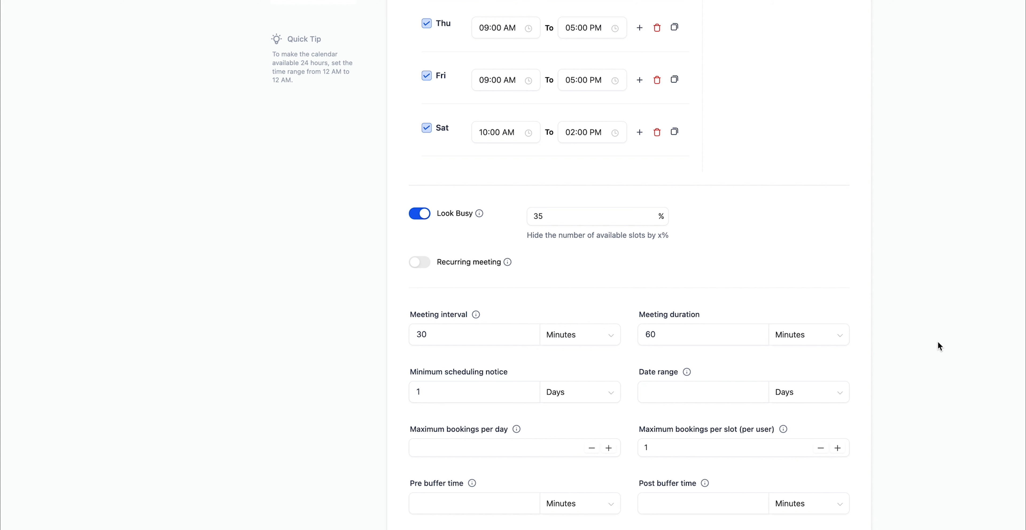
Step: Limit the bookable date range to 10 days
click(712, 394)
text(10)
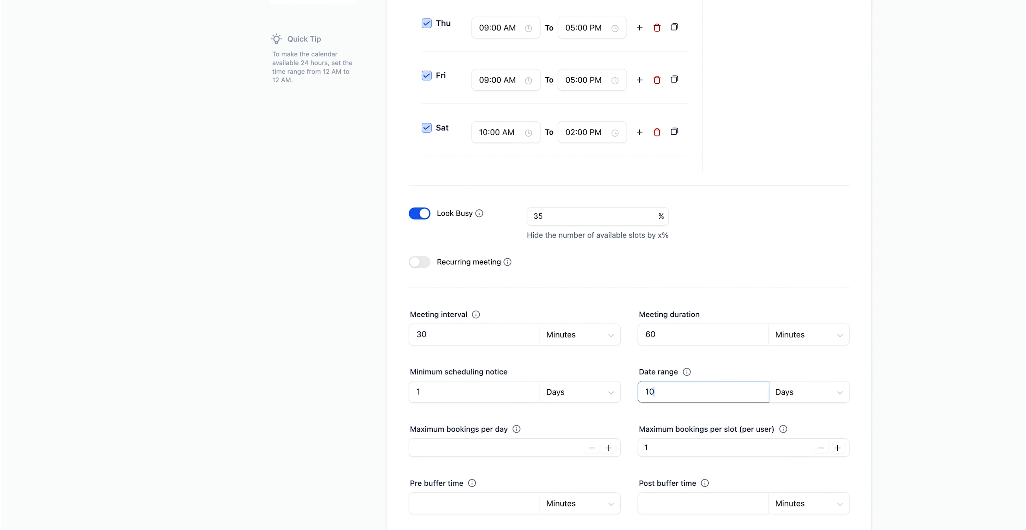
click(930, 414)
click(670, 392)
click(474, 450)
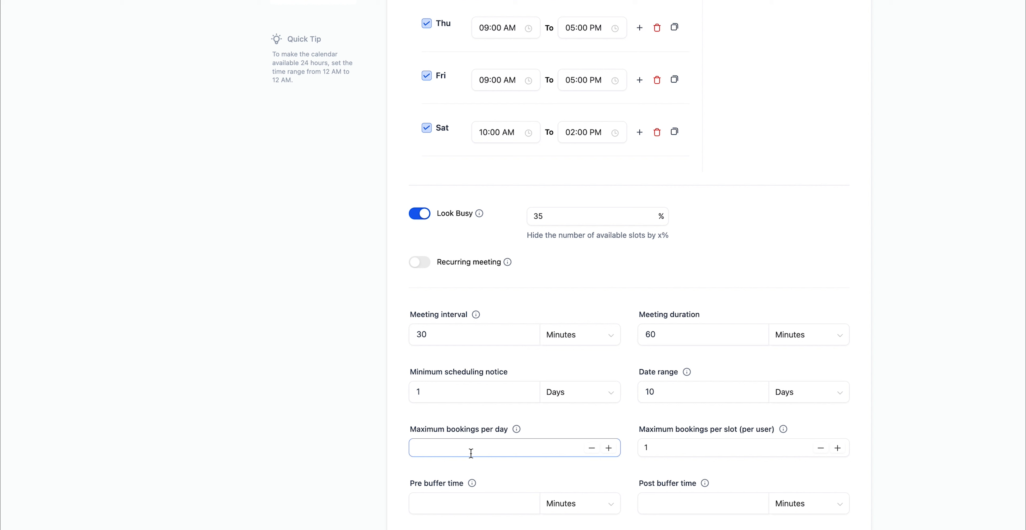
click(448, 447)
click(379, 443)
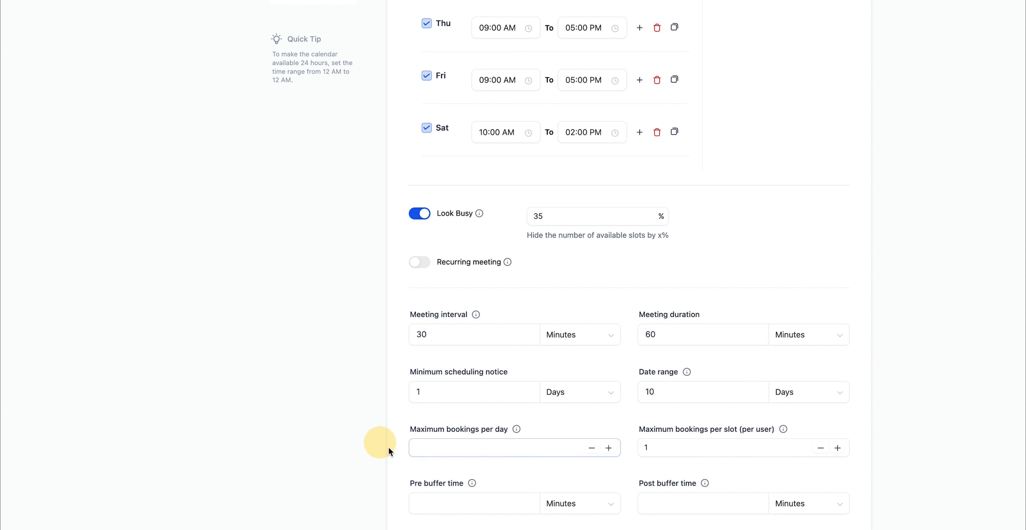
click(446, 397)
click(427, 445)
click(279, 299)
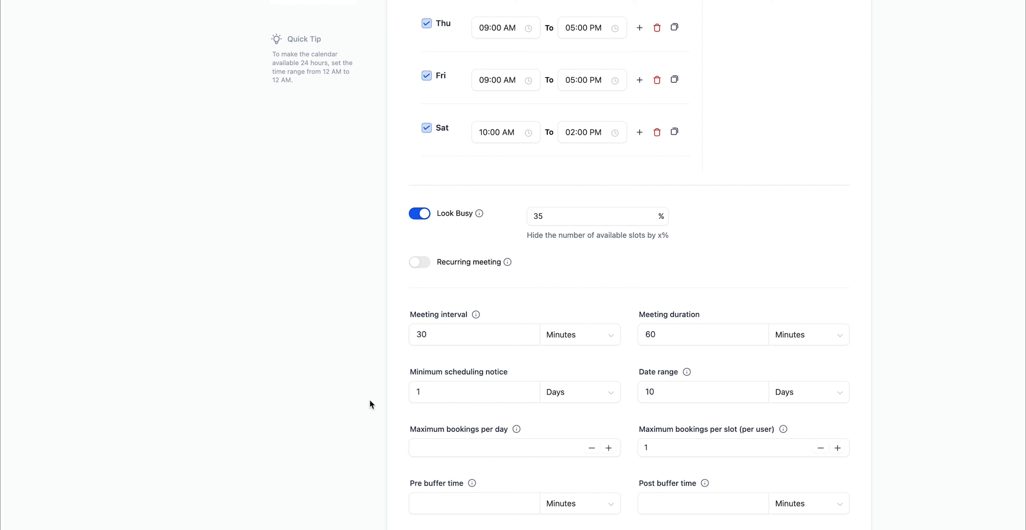
click(427, 450)
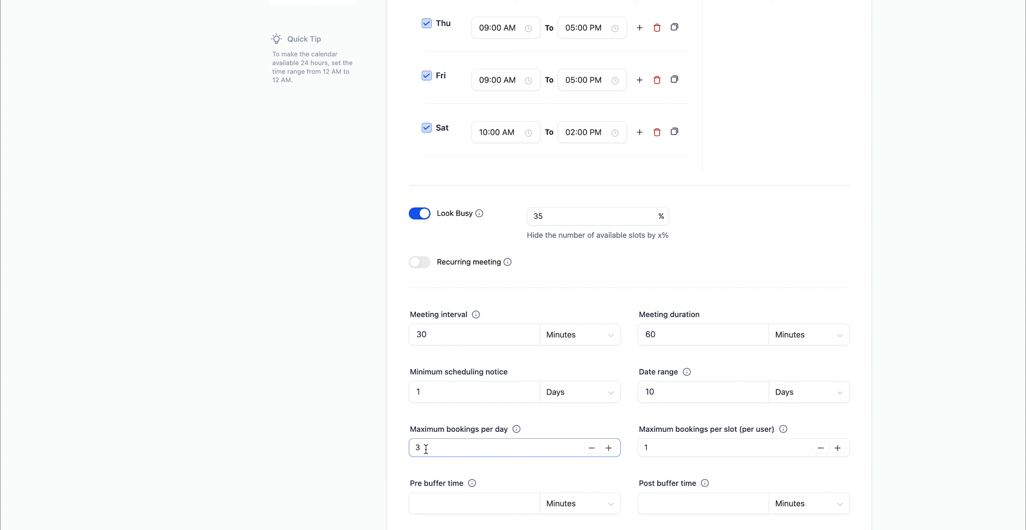
double_click(412, 448)
key(BackSpace)
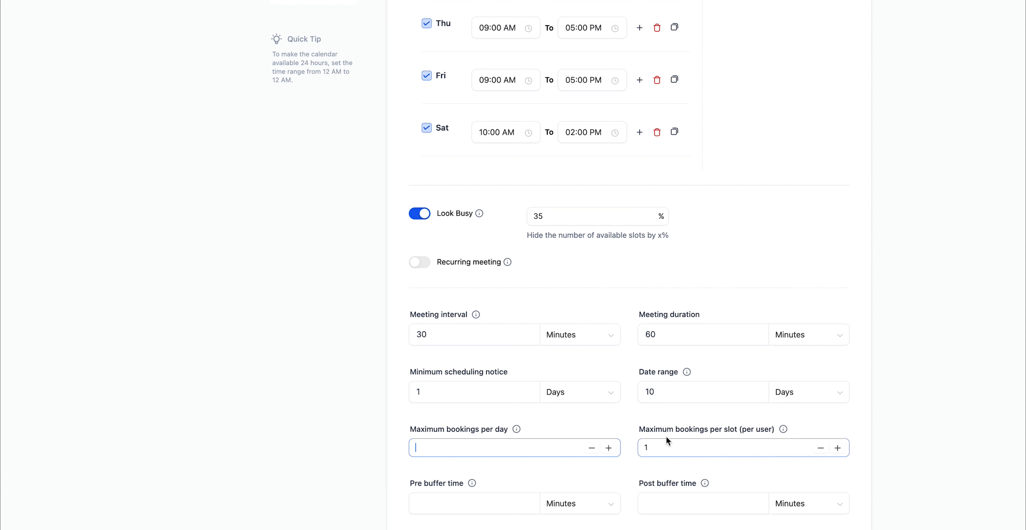
click(702, 432)
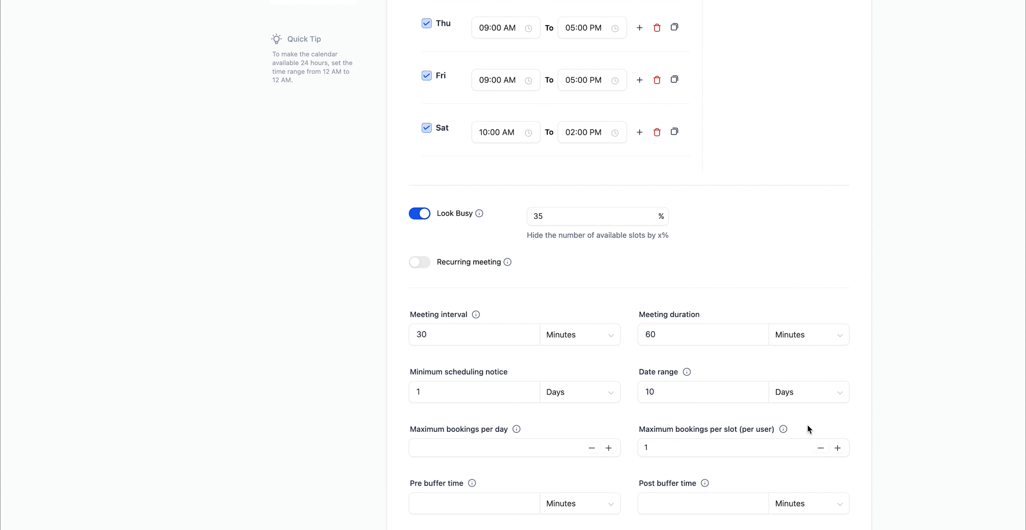
click(650, 448)
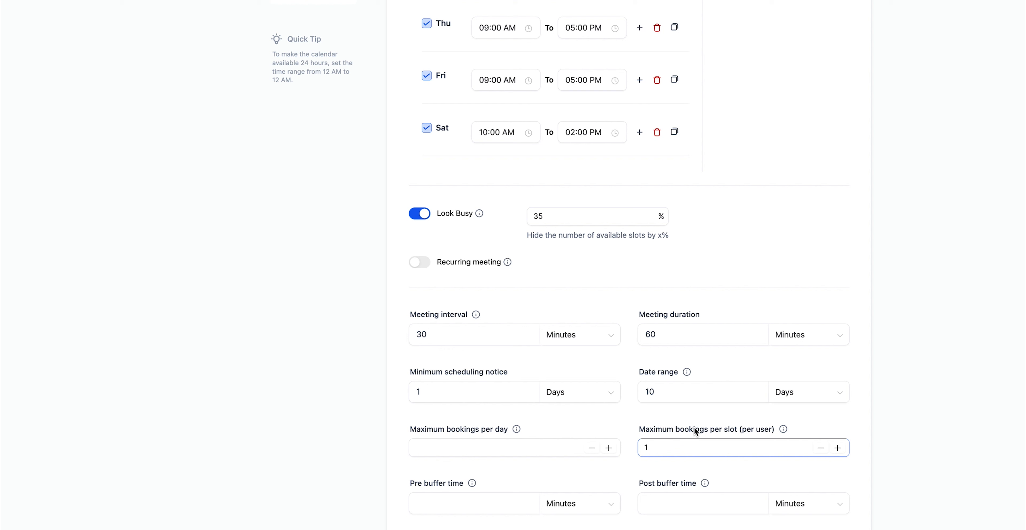
click(660, 433)
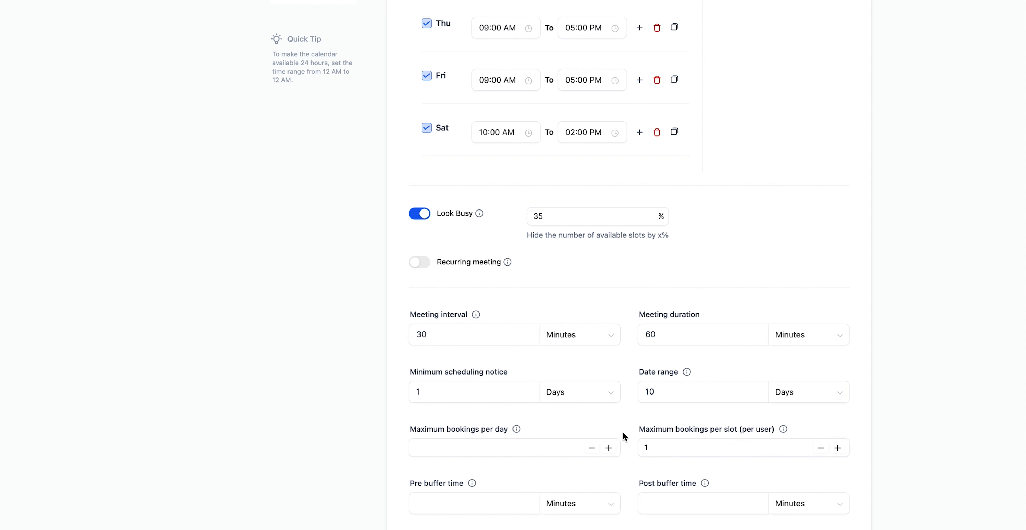
click(666, 447)
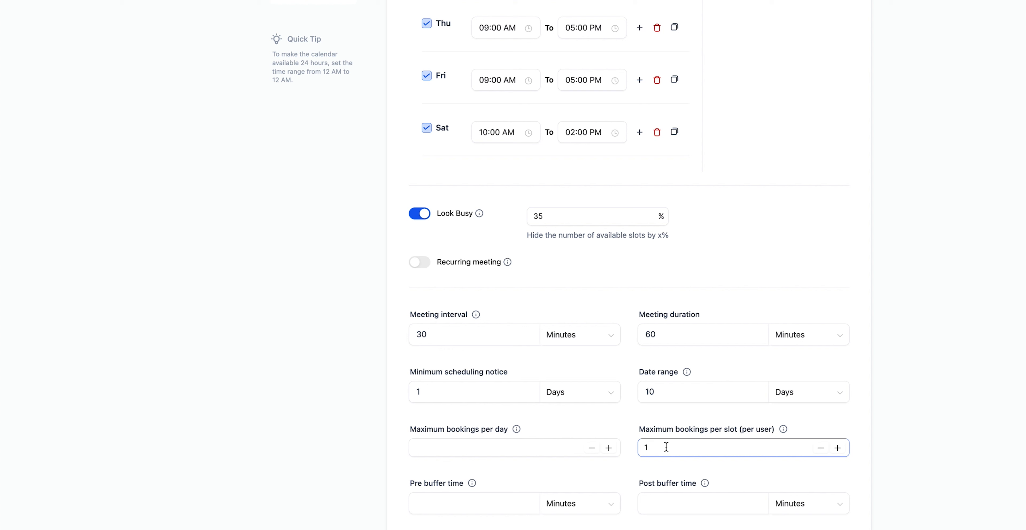
drag(666, 447, 619, 447)
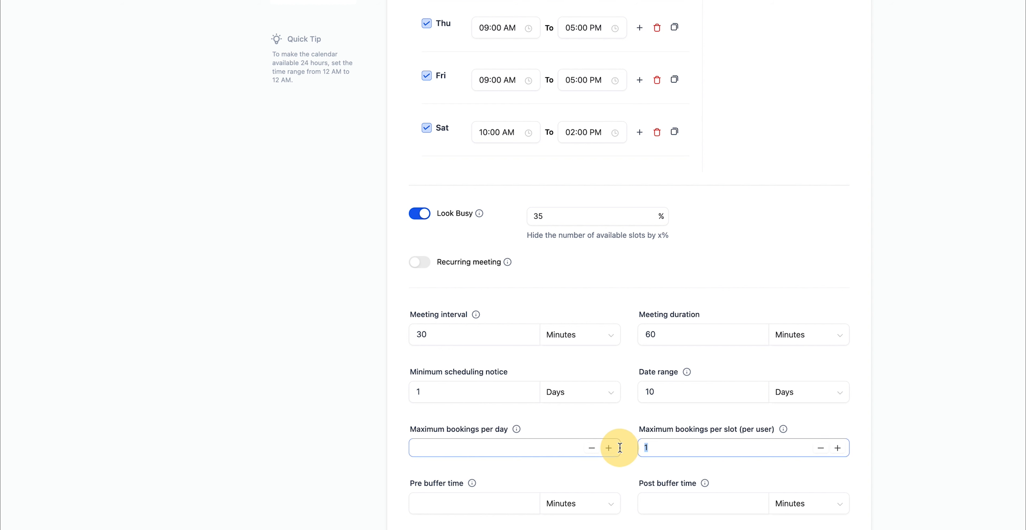
click(656, 447)
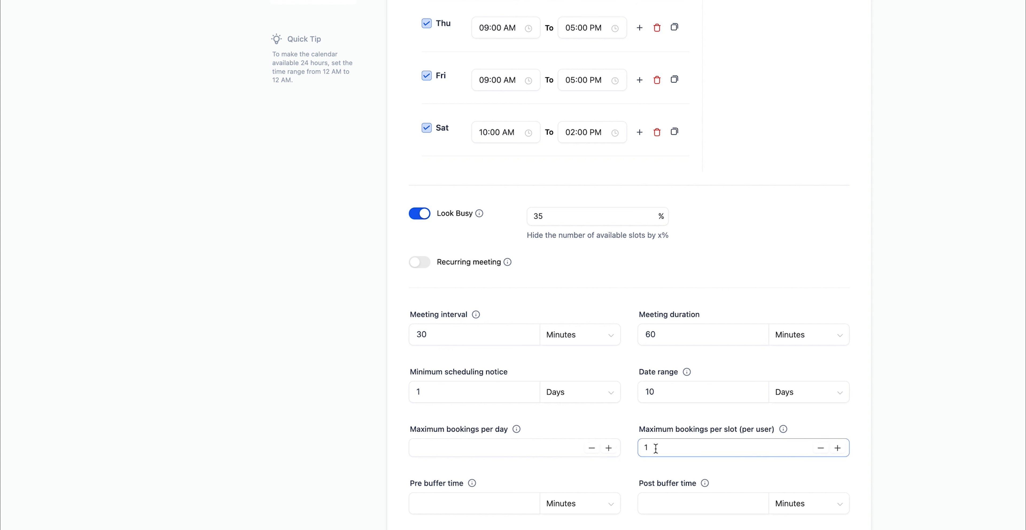
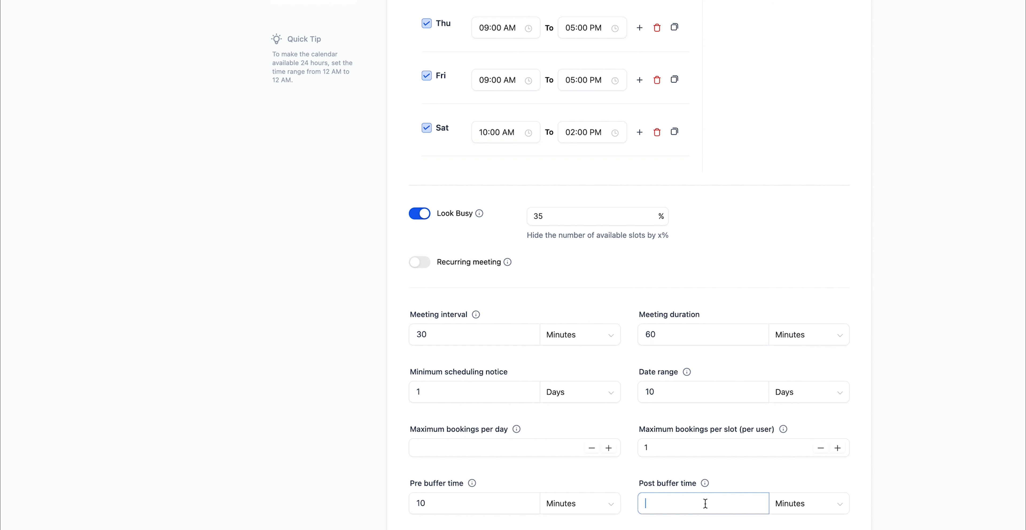
Step: Enter a 20-minute post-meeting buffer to finish the availability settings
text(20)
click(909, 510)
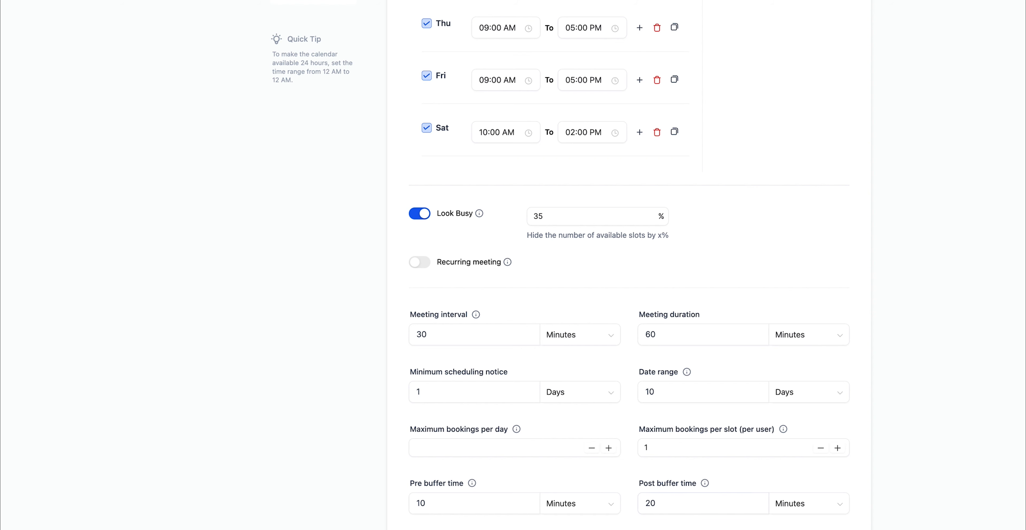
scroll(506, 132, up, 5)
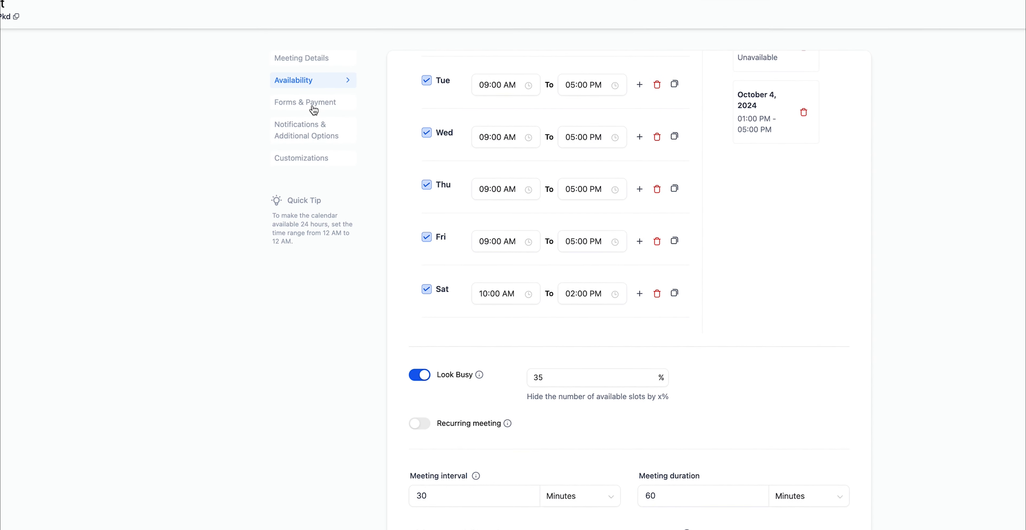
Step: Go to Forms & Payment and keep the Default booking form
click(314, 104)
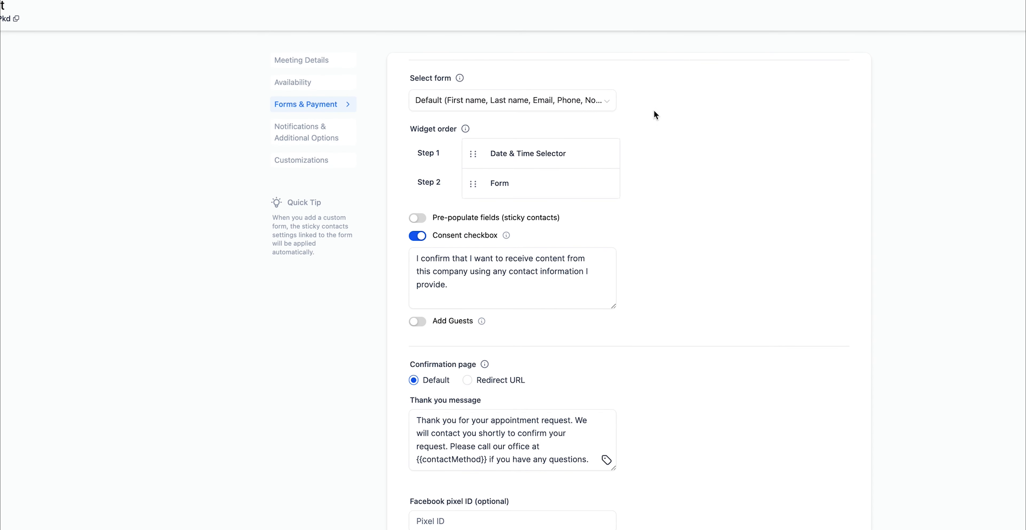
click(602, 107)
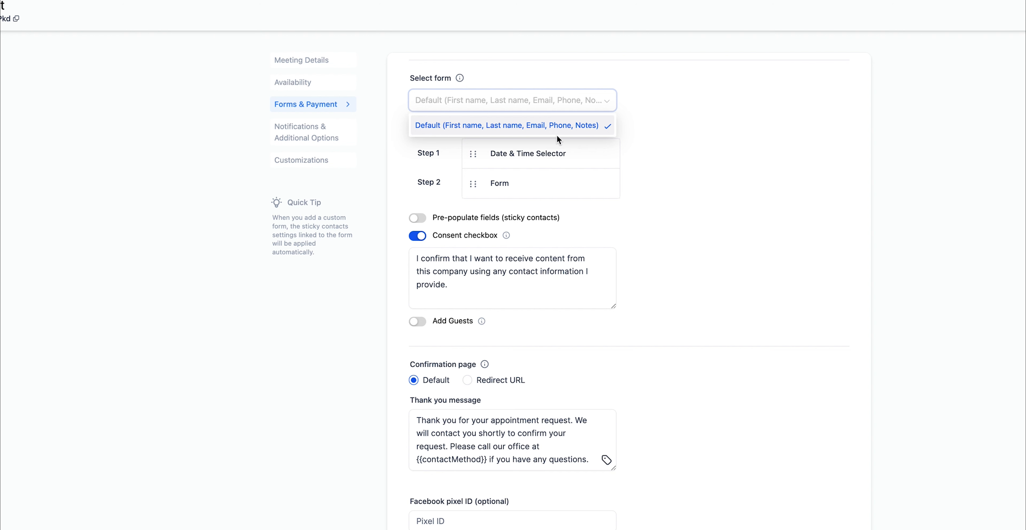
click(429, 126)
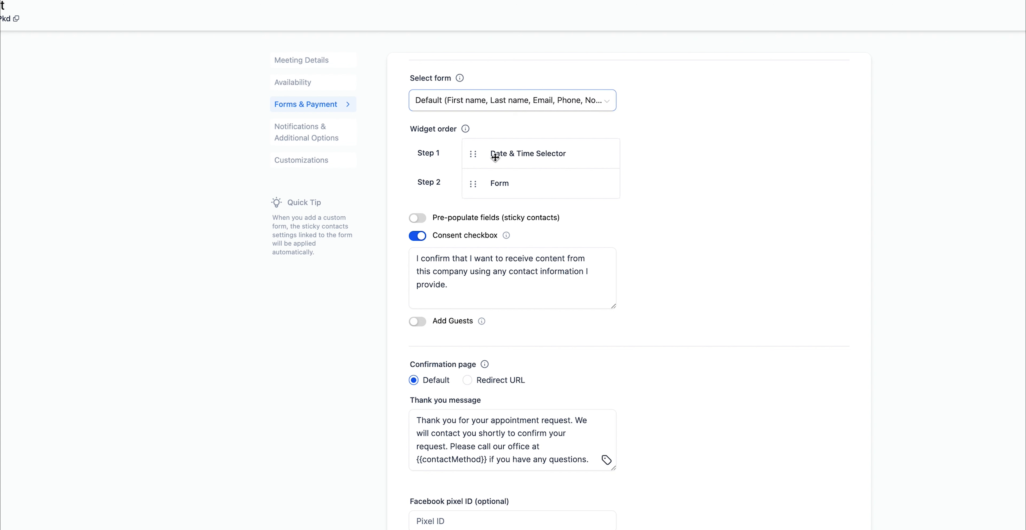
mouse_move(492, 156)
mouse_down()
mouse_move(507, 185)
mouse_move(483, 146)
mouse_up()
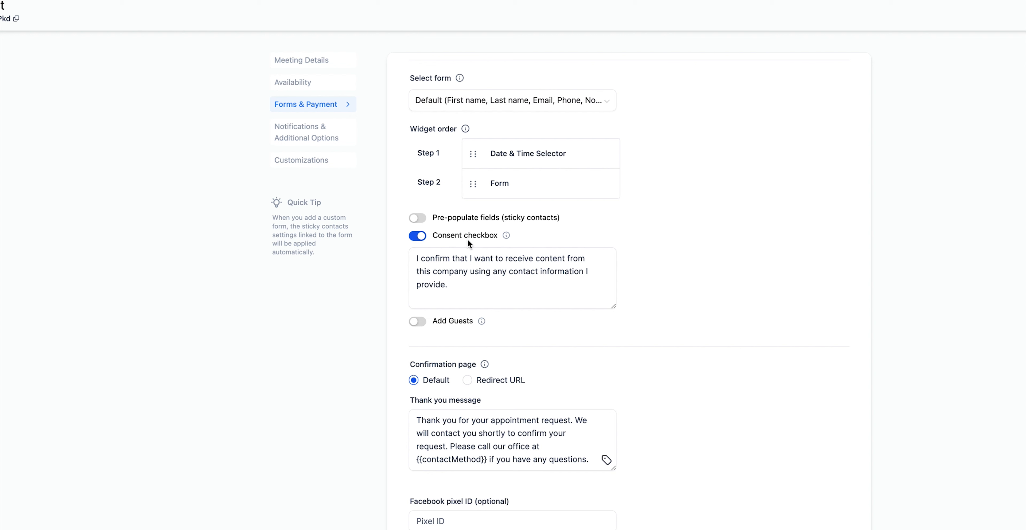
Step: Review the consent message and turn on Add Guests with name and email
click(458, 267)
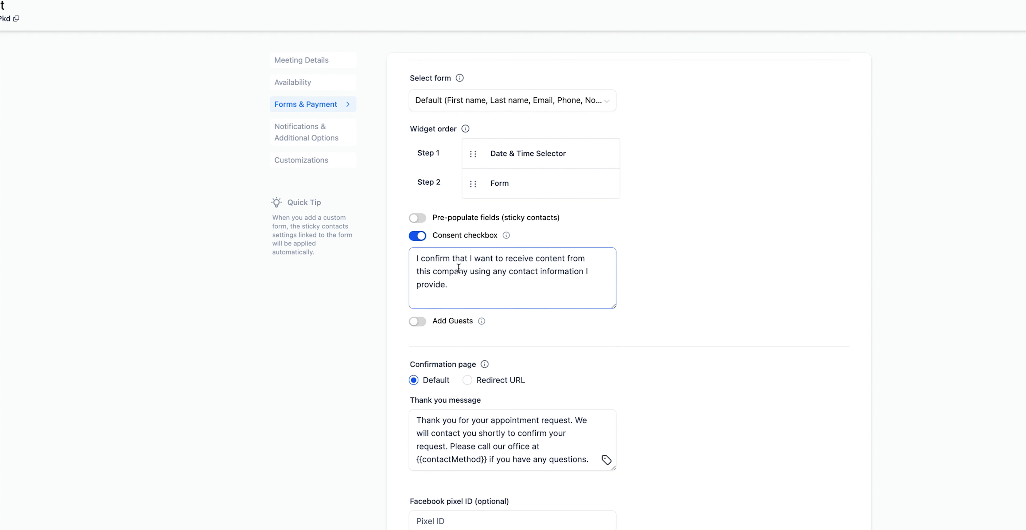
drag(425, 260, 456, 282)
click(456, 282)
click(417, 324)
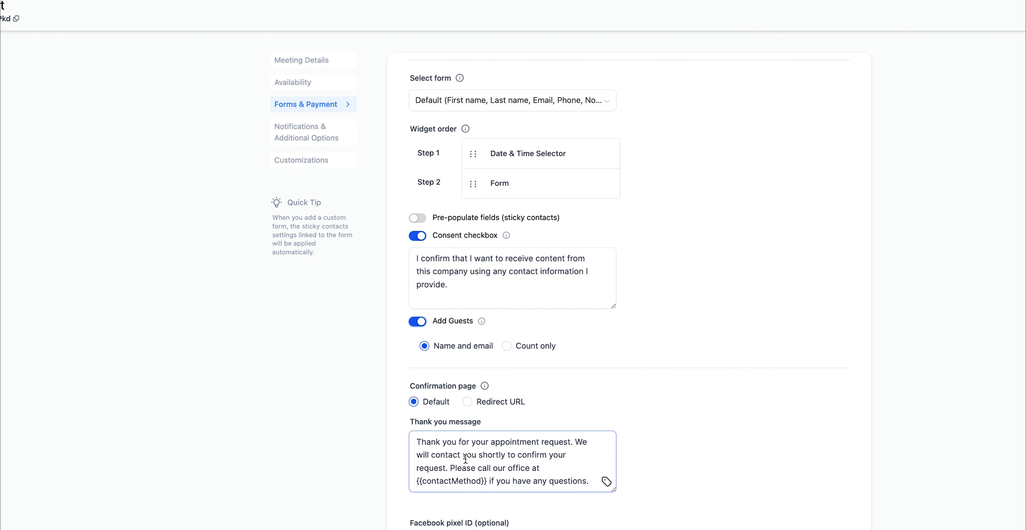
Step: Try the Redirect URL option, then set the confirmation page back to Default
drag(441, 454, 474, 461)
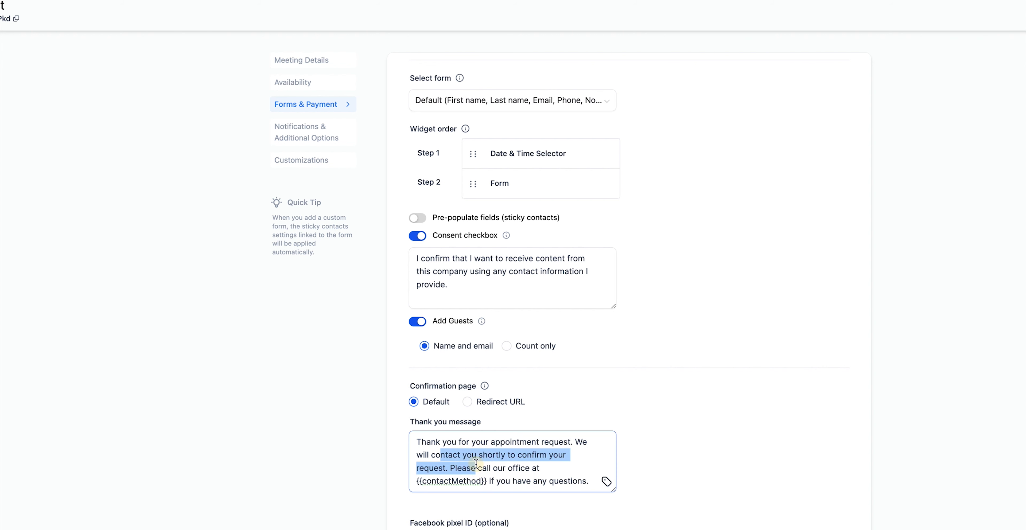
click(474, 462)
click(467, 401)
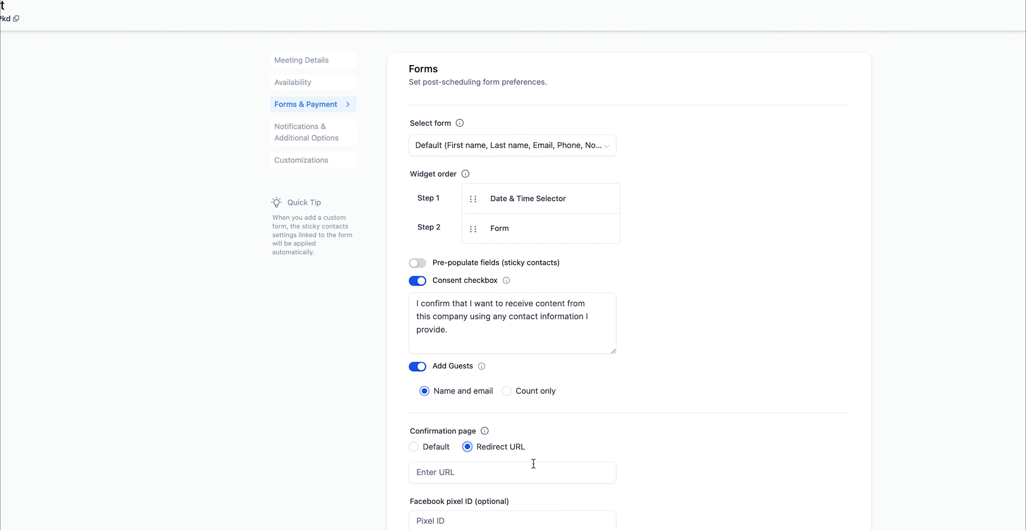
click(486, 473)
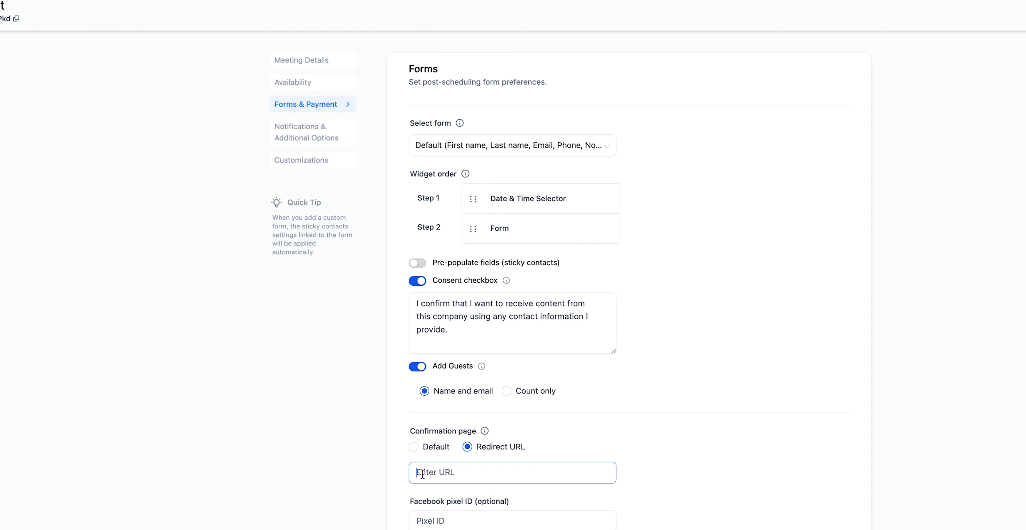
click(418, 446)
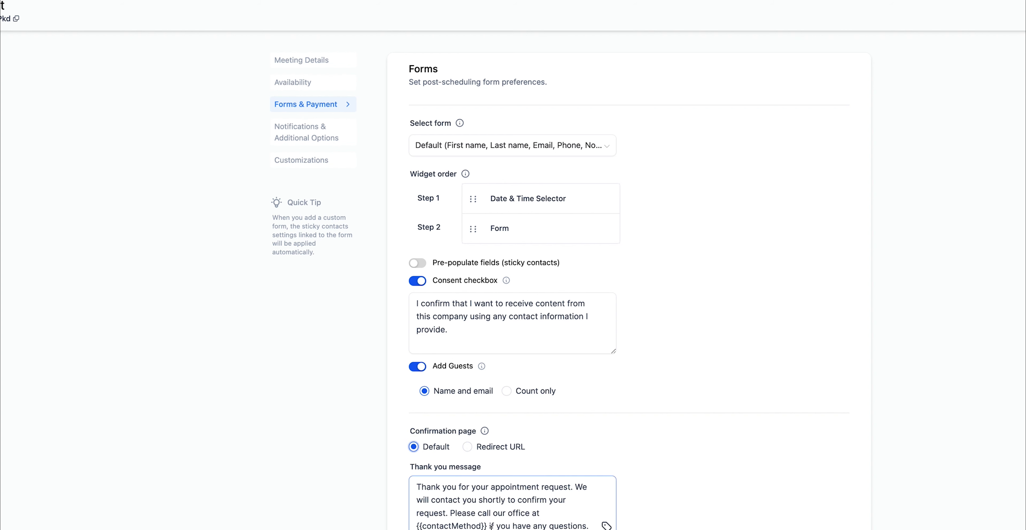
Step: Look over the thank-you message and leave the Facebook Pixel ID empty
scroll(478, 506, down, 3)
scroll(513, 440, down, 4)
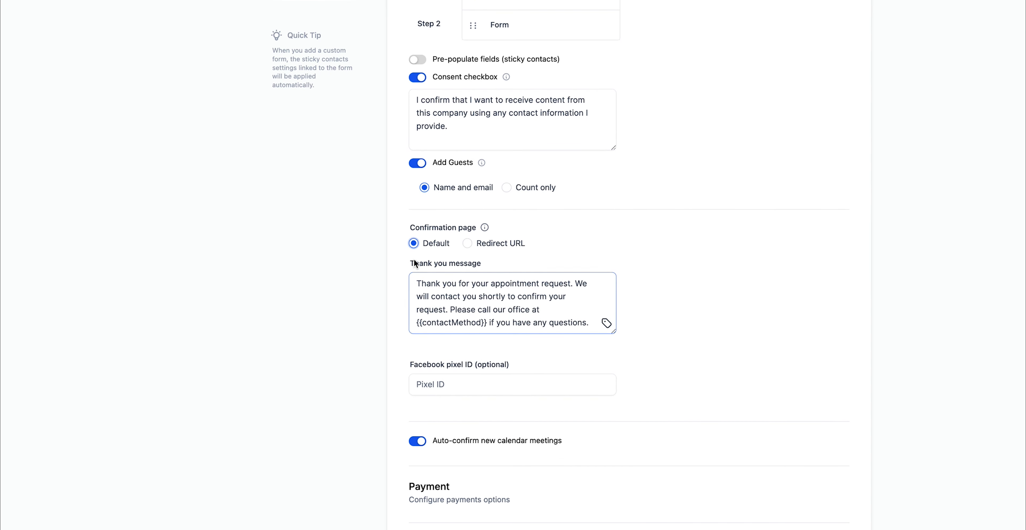
click(418, 286)
drag(418, 285, 580, 314)
click(529, 305)
scroll(470, 369, down, 1)
click(414, 359)
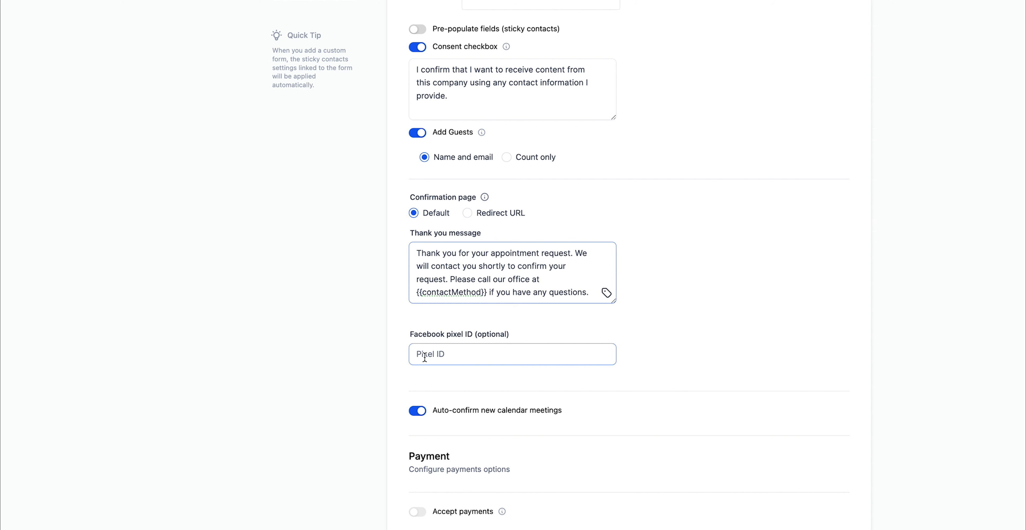
click(424, 357)
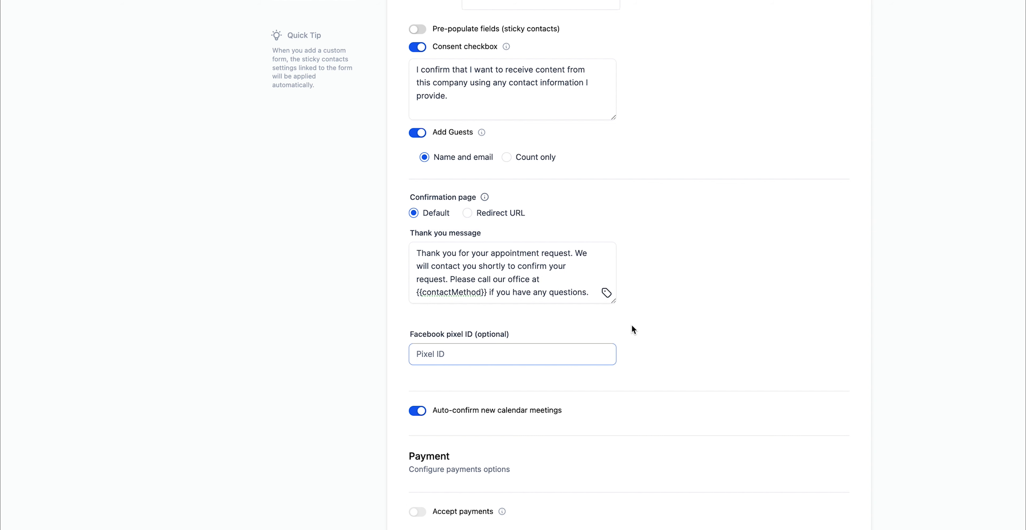
click(512, 422)
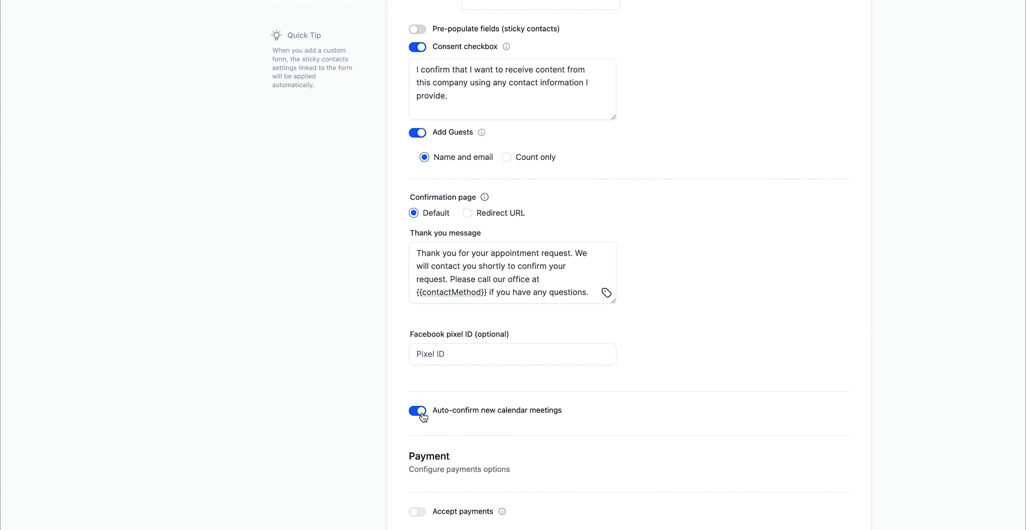
Step: Check the Payment section, then switch to Notifications & Additional Options
drag(414, 453, 530, 465)
click(534, 466)
scroll(708, 150, up, 3)
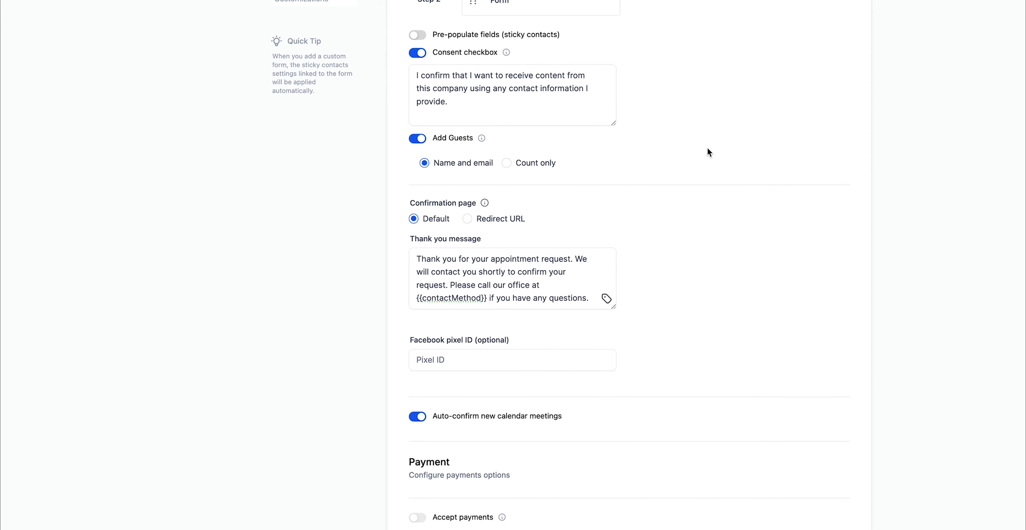
scroll(707, 152, up, 10)
click(304, 132)
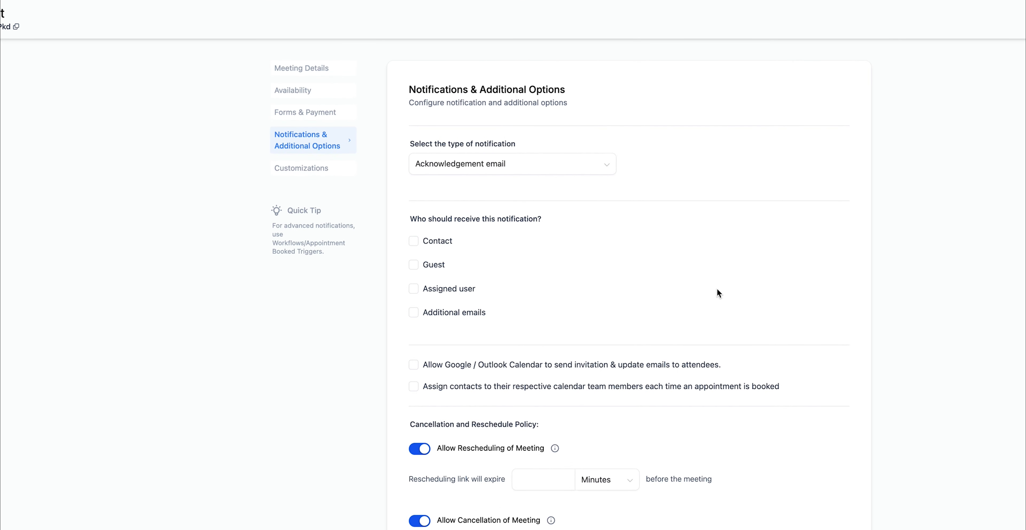
Step: Keep Acknowledgement email as the notification type and tick Contact, Guest and Assigned user
click(515, 156)
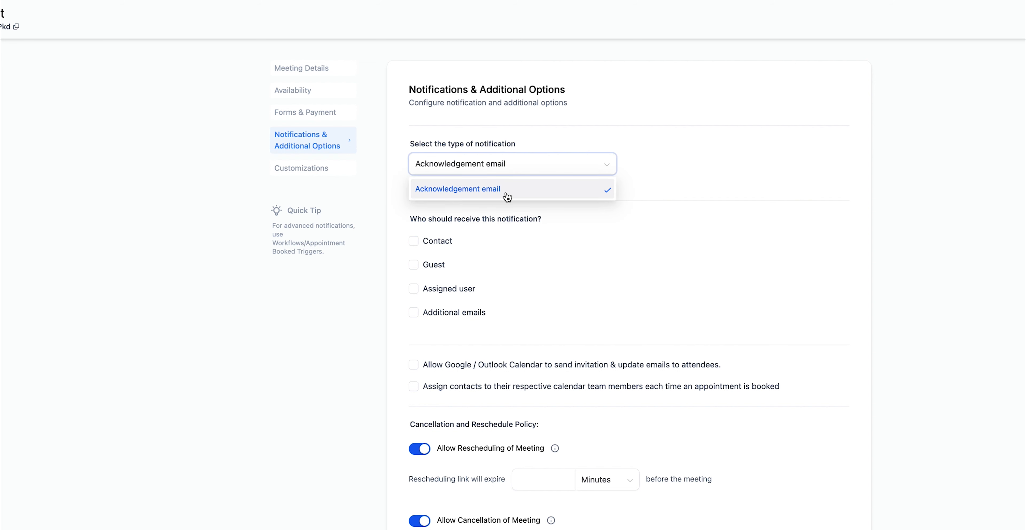
click(535, 139)
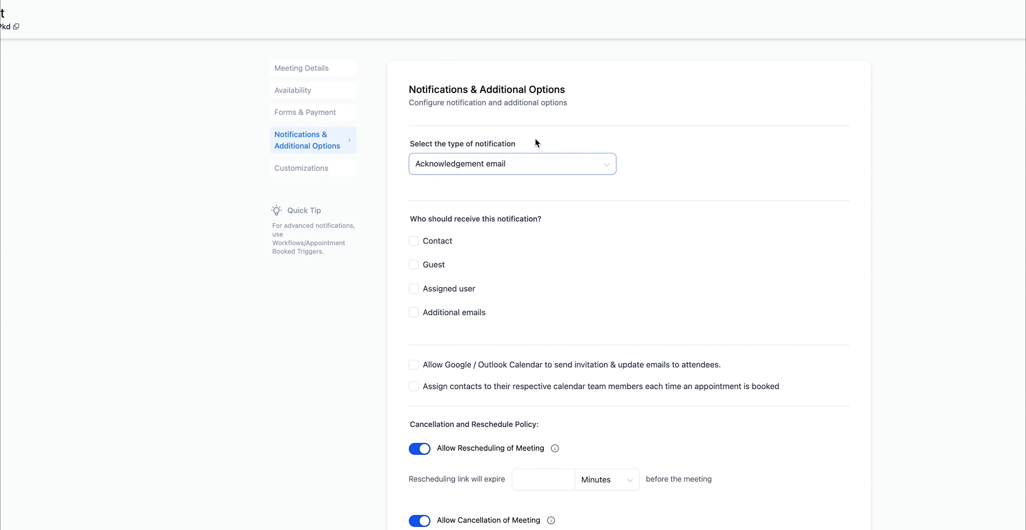
click(544, 164)
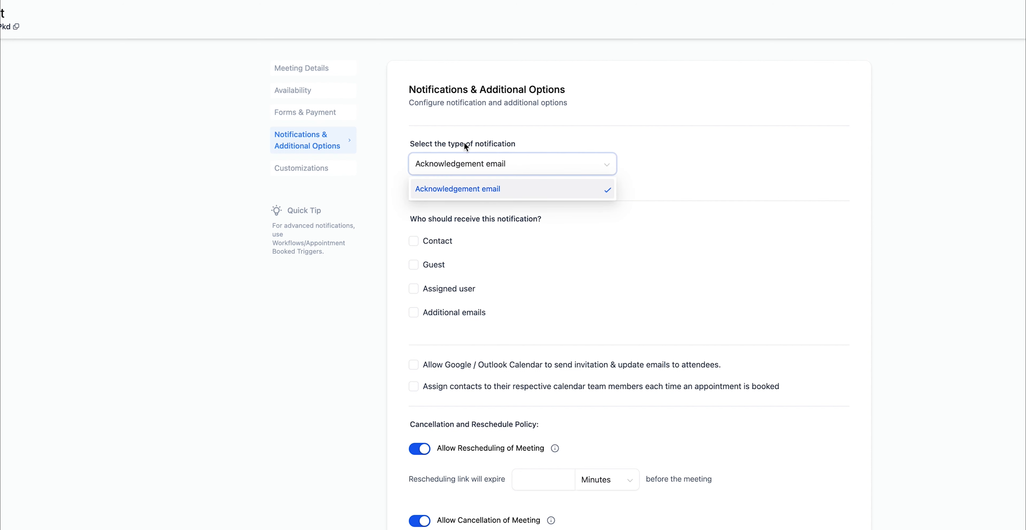
click(604, 195)
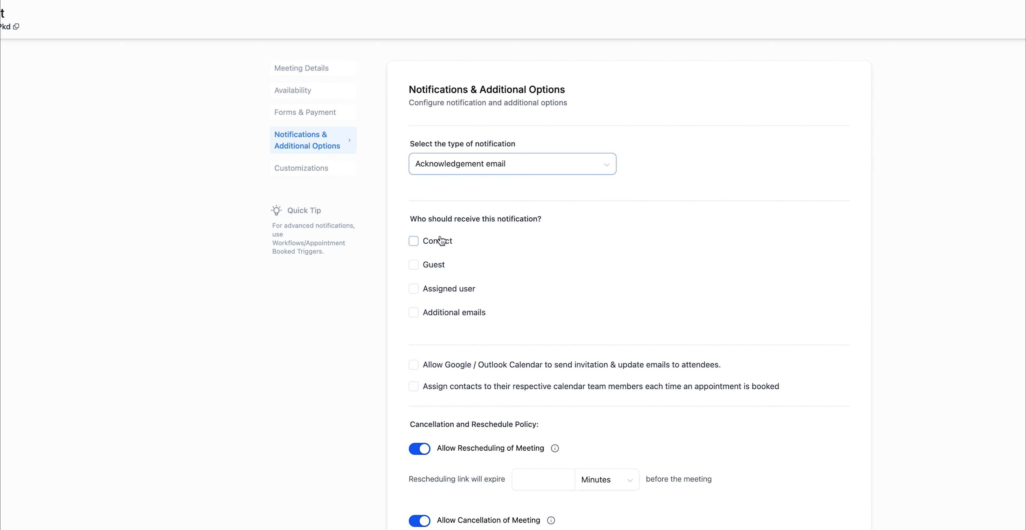
click(454, 241)
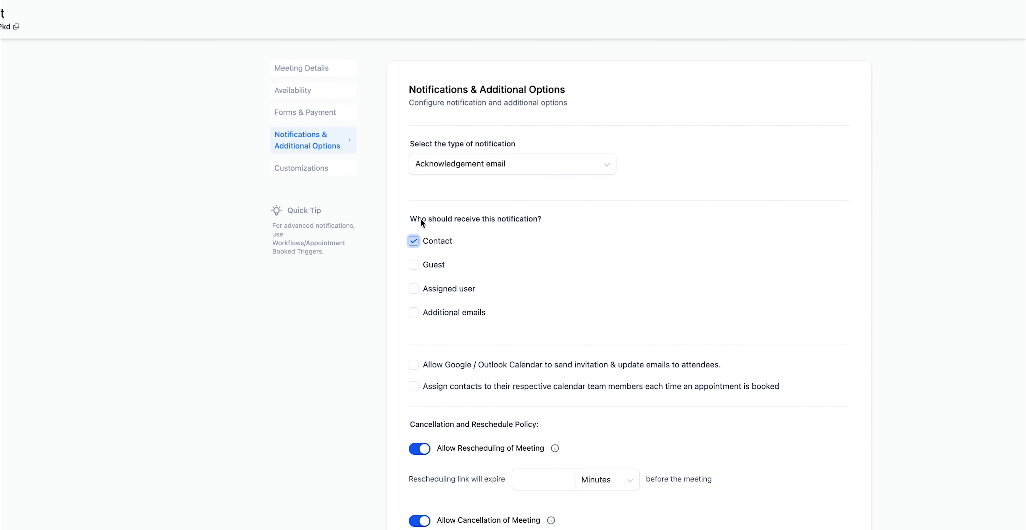
click(433, 264)
click(452, 288)
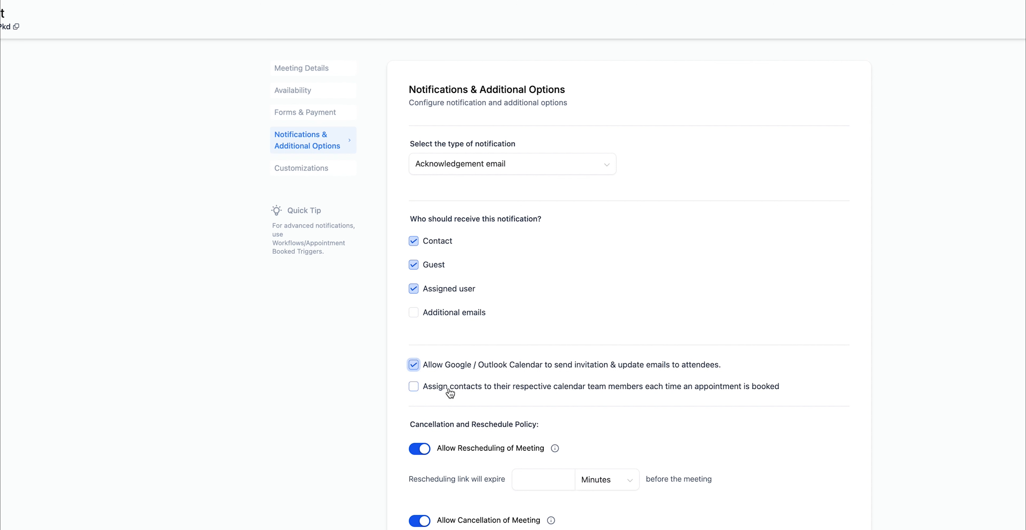
Step: Tick 'Assign contacts to their respective calendar team members' and 'Skip assigning contact if already assigned'
click(715, 394)
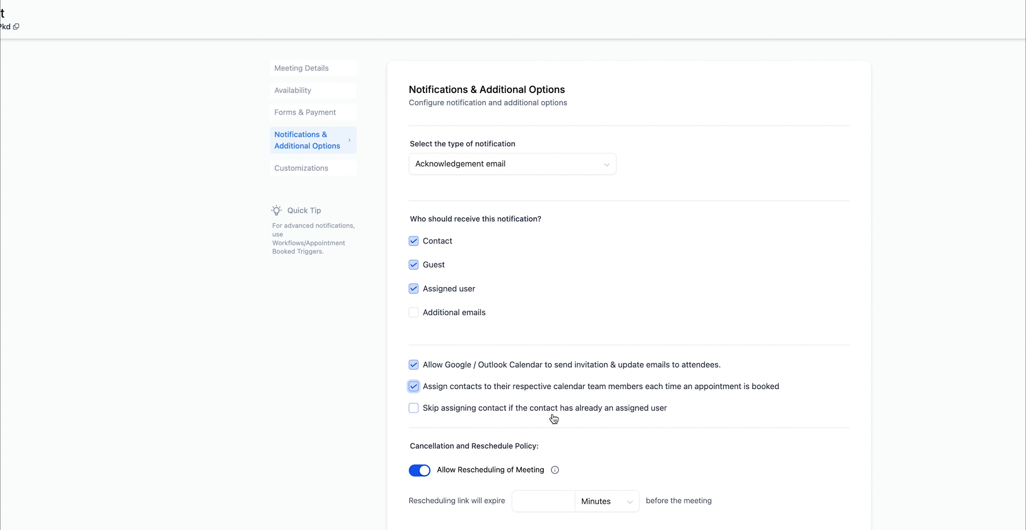
click(622, 416)
scroll(621, 407, down, 1)
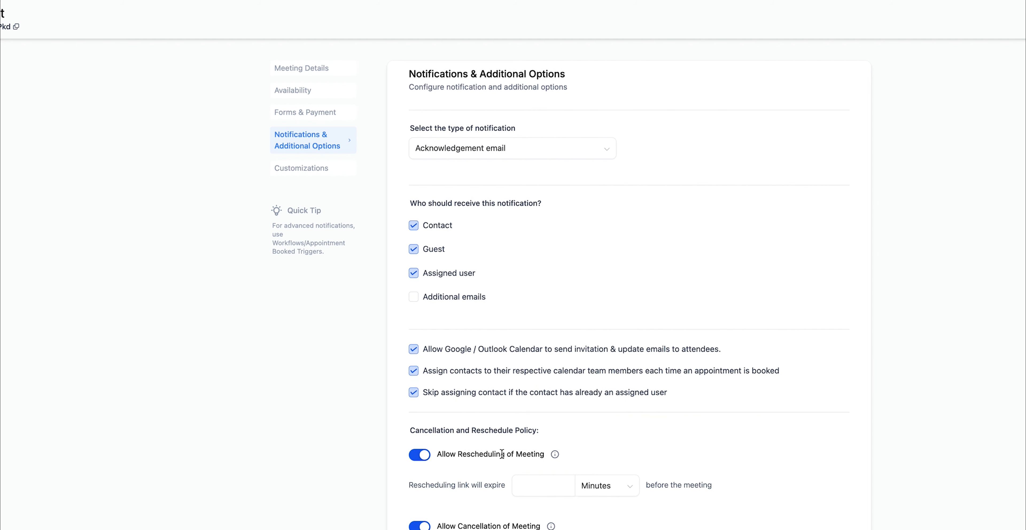
scroll(496, 457, down, 5)
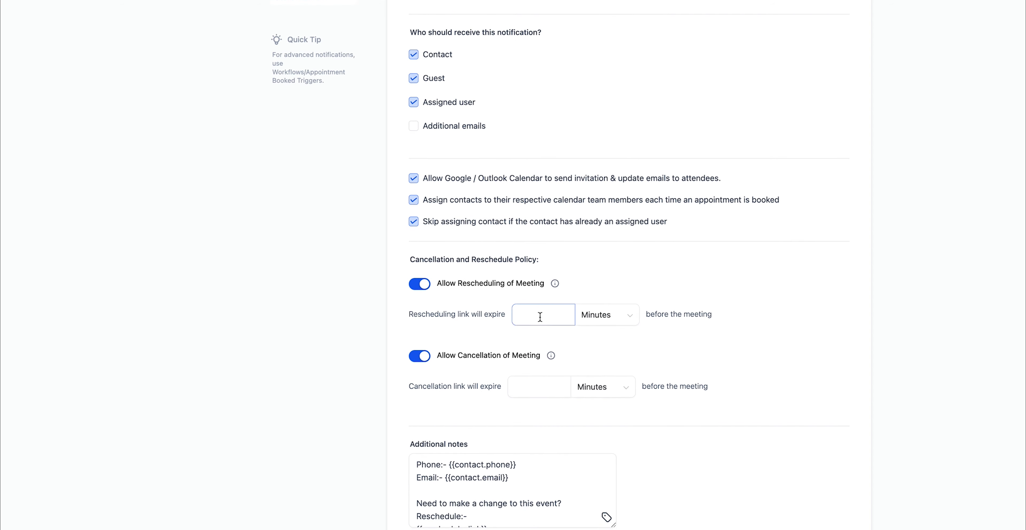
Step: Set both the rescheduling and cancellation link expiry to 60 Minutes
click(539, 324)
click(532, 387)
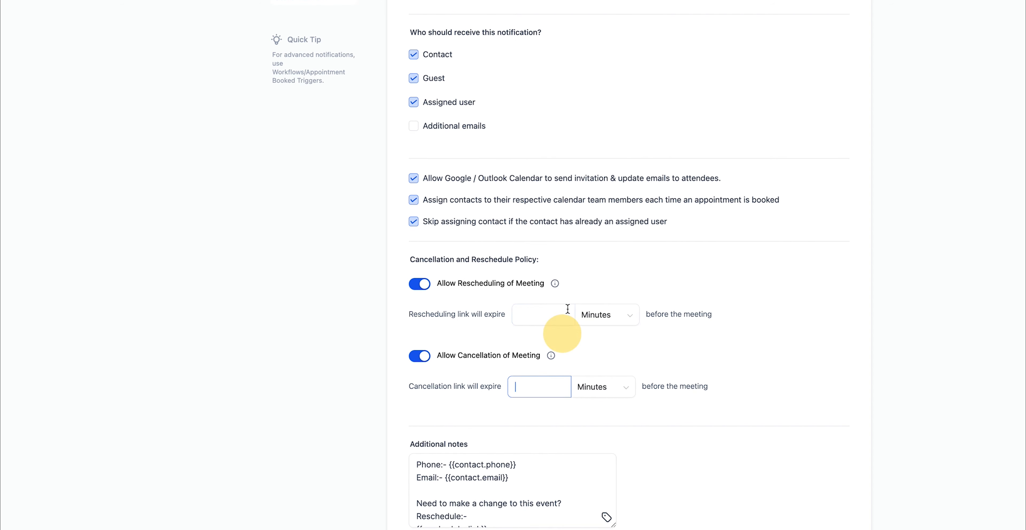
click(549, 314)
text(60)
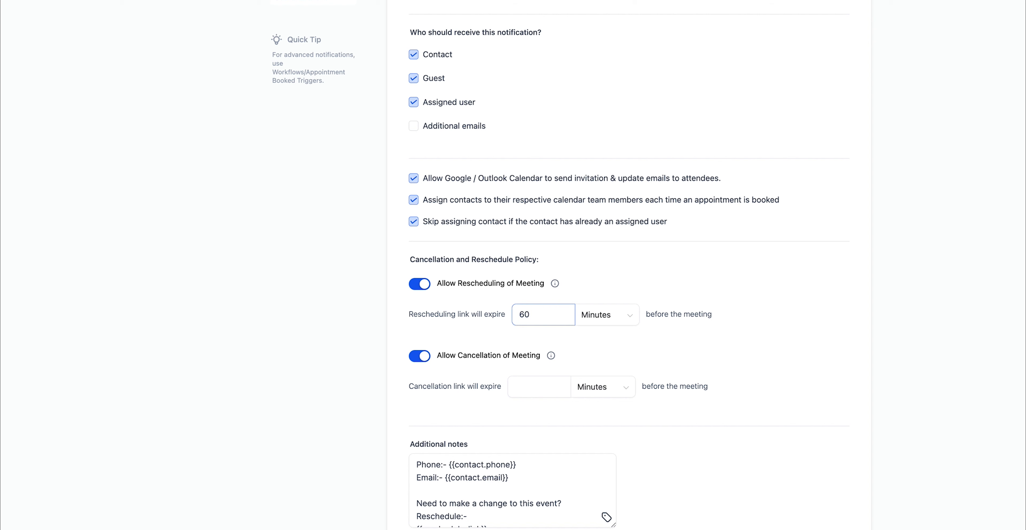
key(Tab)
key(Tab)
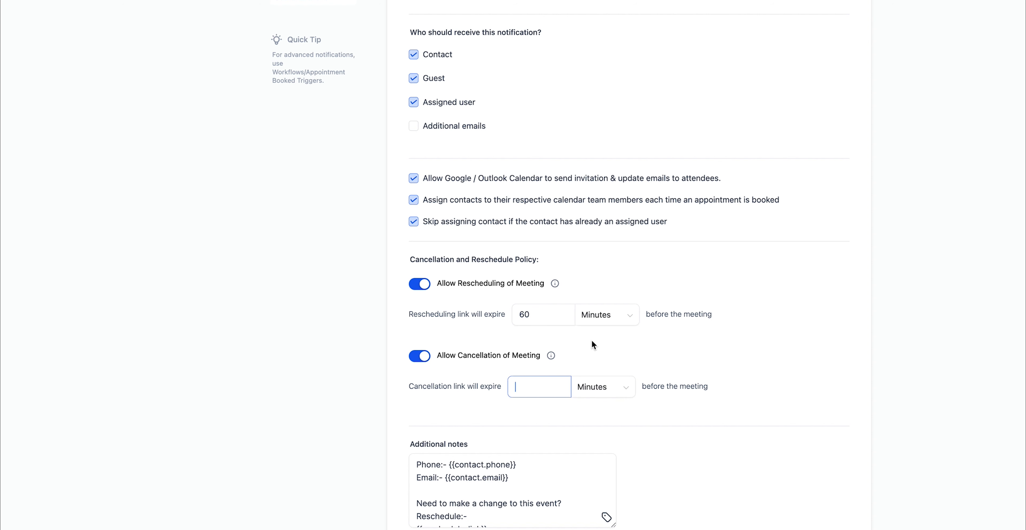
text(60)
click(771, 346)
click(541, 314)
click(579, 315)
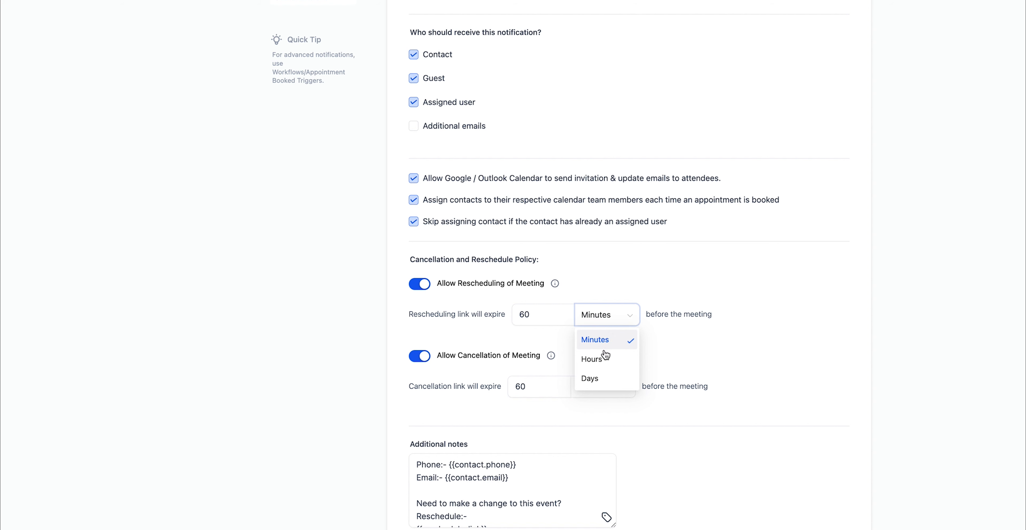
click(570, 298)
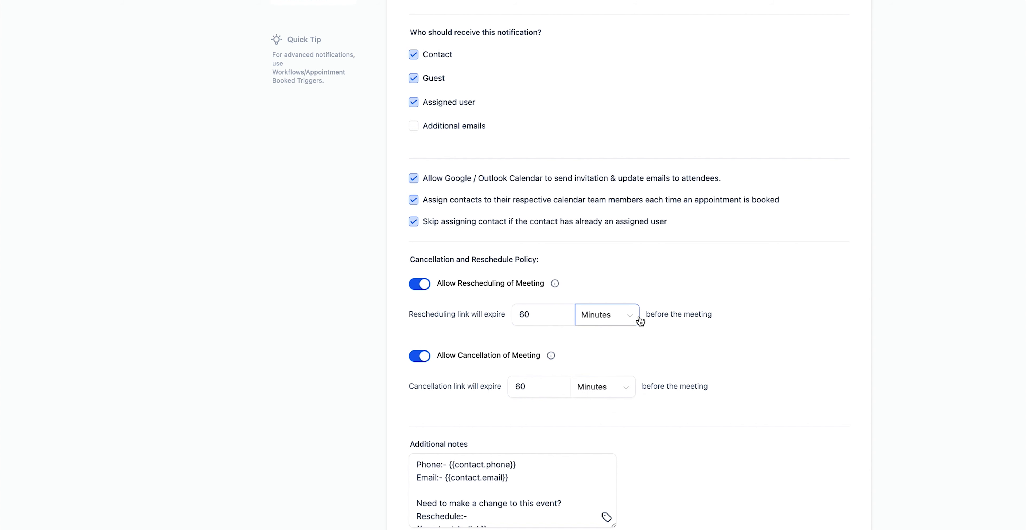
Step: Switch off the Allow Rescheduling and Allow Cancellation toggles
click(422, 284)
click(419, 322)
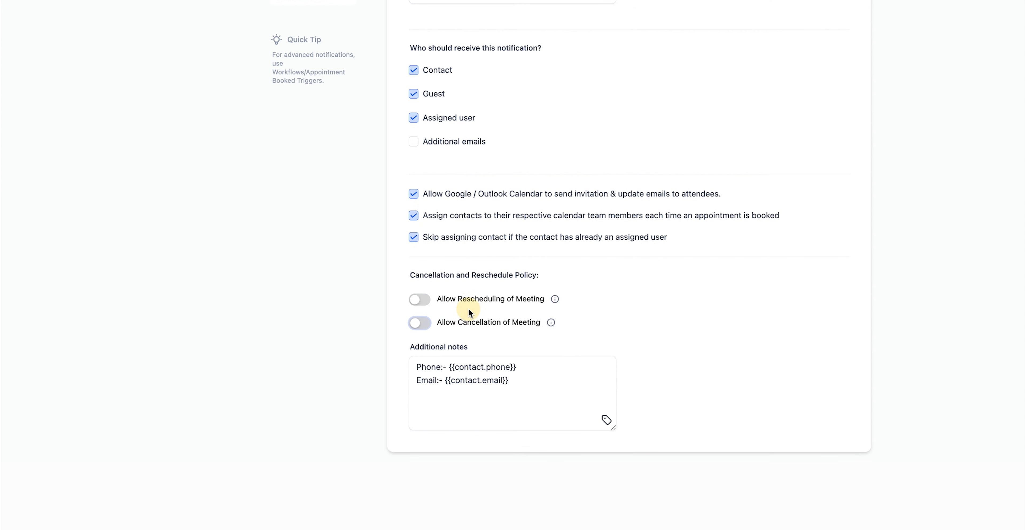
click(543, 381)
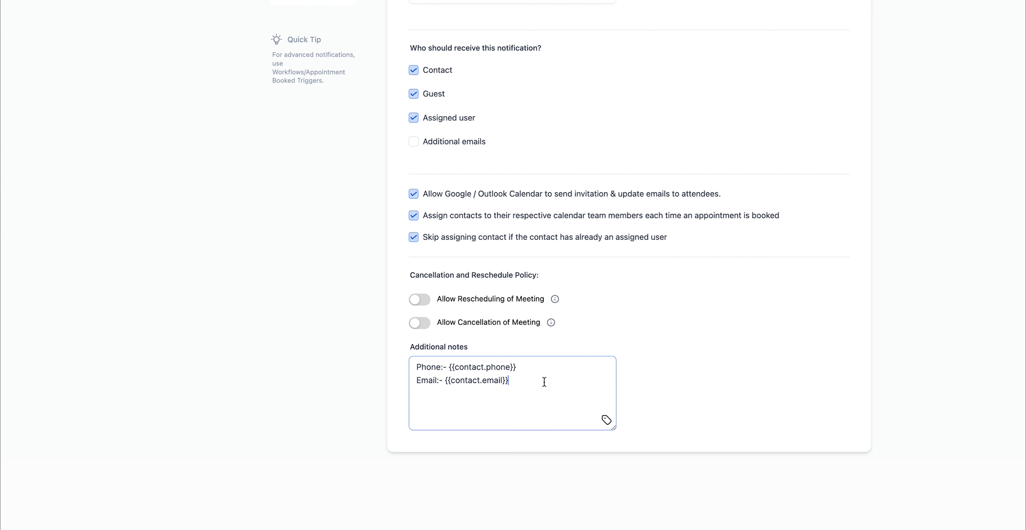
scroll(353, 131, up, 5)
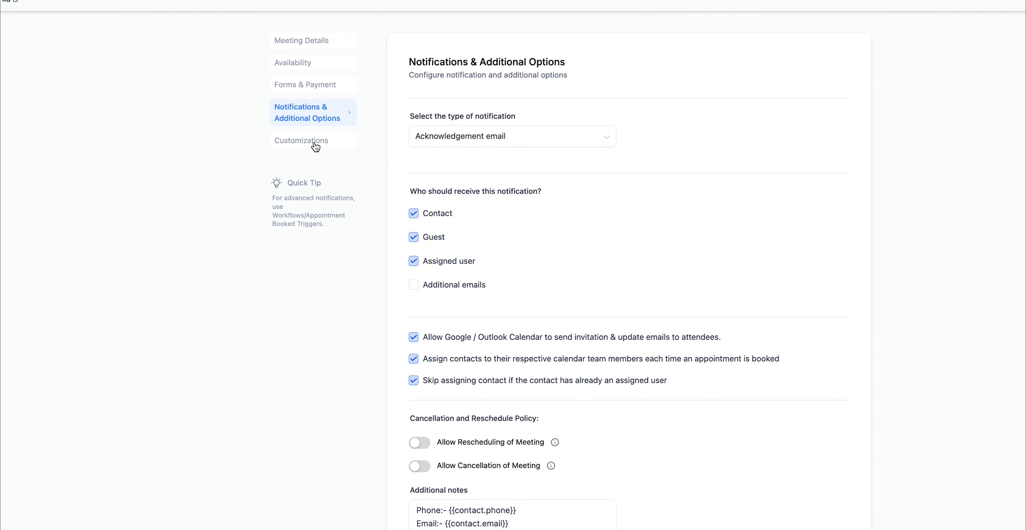
Step: Open Customizations and try the Classic widget style before reselecting Neo
click(314, 165)
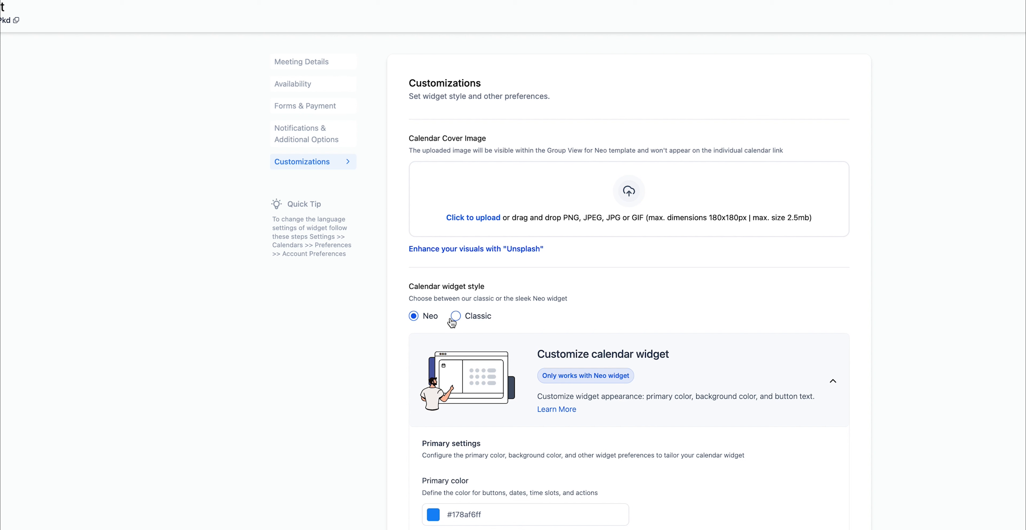
click(466, 317)
click(430, 319)
Step: Review the widget options, including 'Schedule Meeting' button text and the custom code box
scroll(420, 321, down, 5)
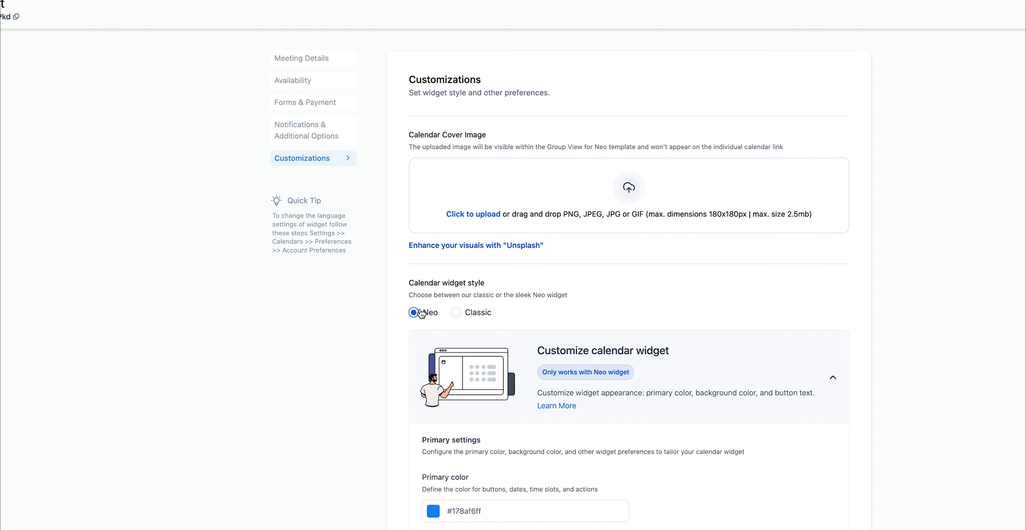
scroll(474, 339, down, 3)
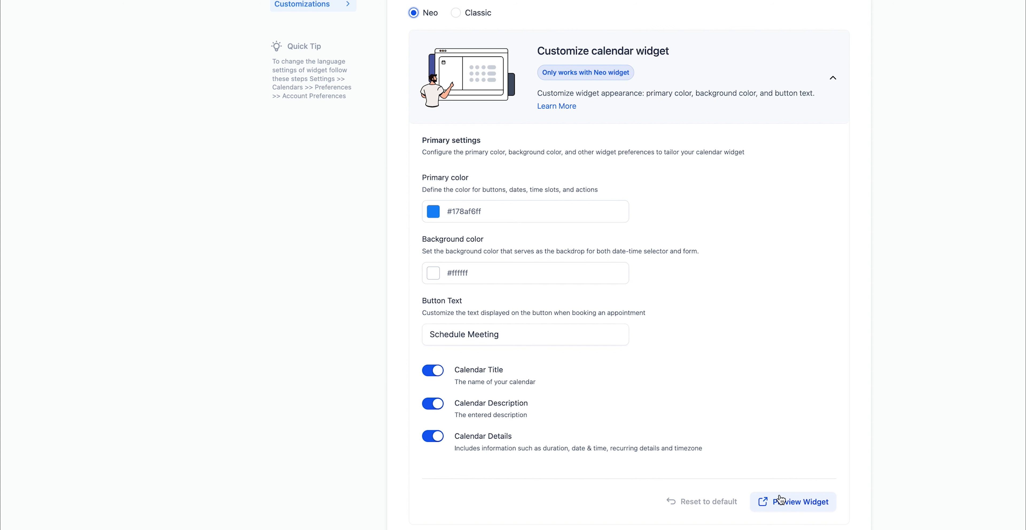
scroll(684, 518, down, 3)
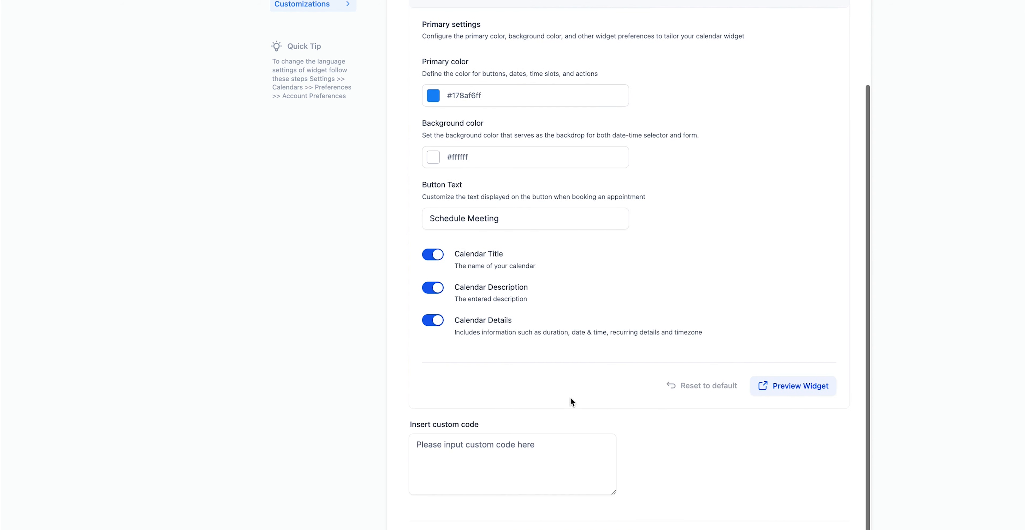
click(549, 461)
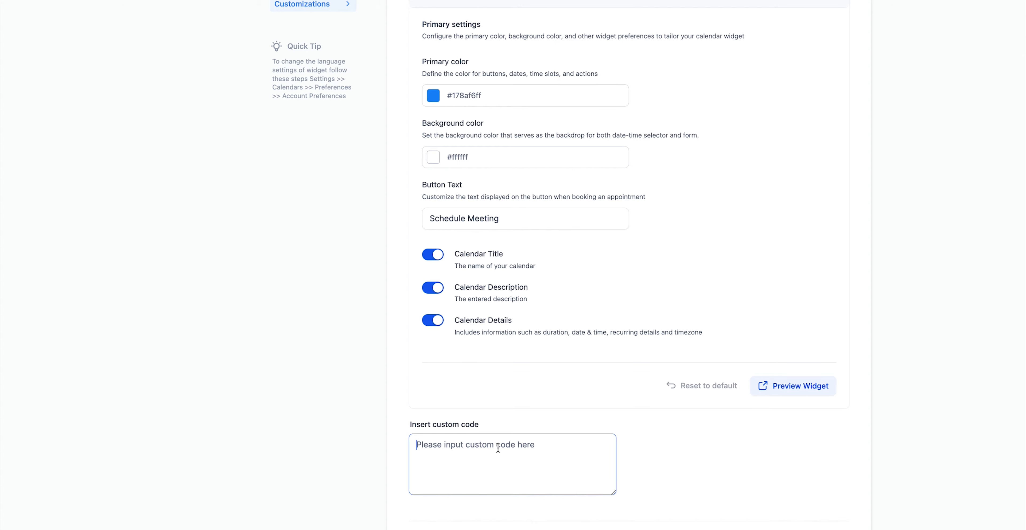
scroll(543, 346, up, 5)
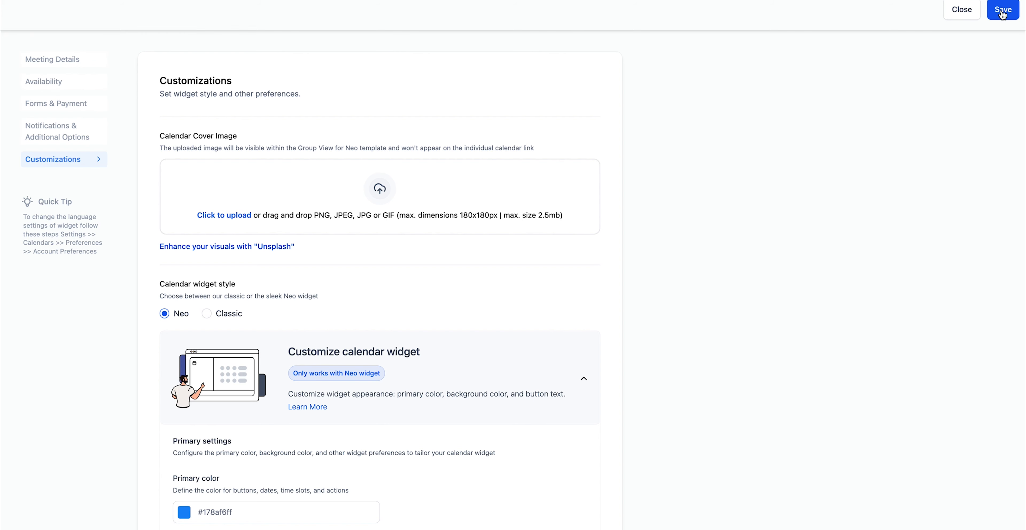
Step: Save the Calendar Test settings and open its Share options from the calendar list
click(1002, 11)
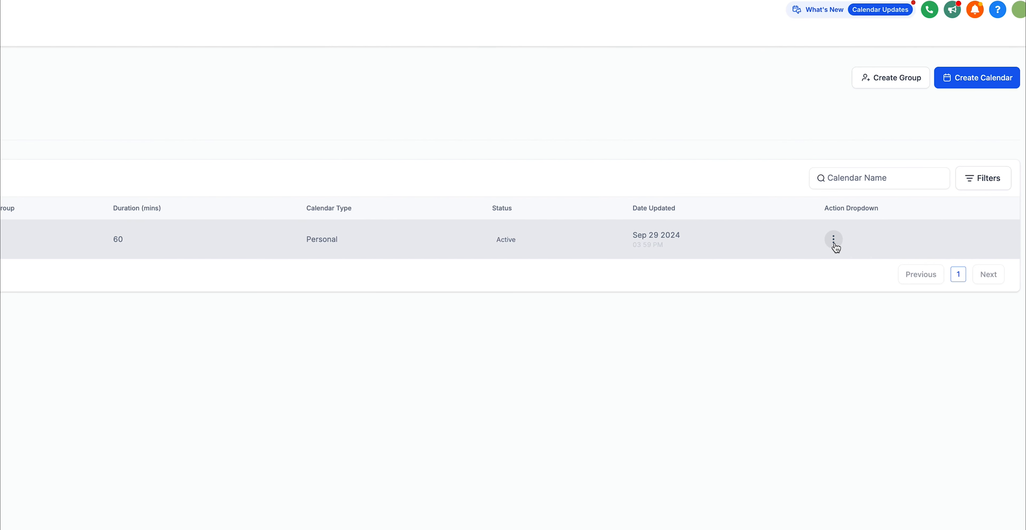
click(834, 244)
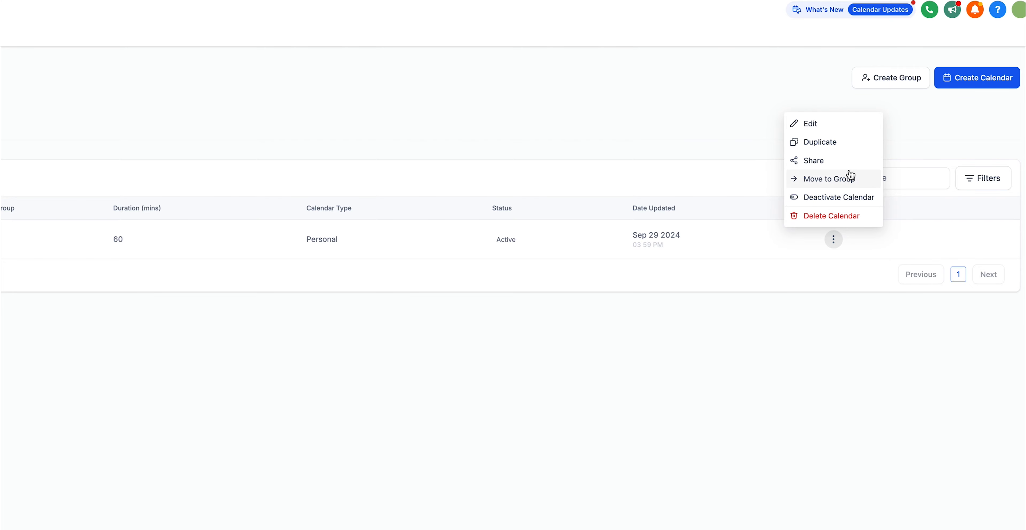
click(836, 162)
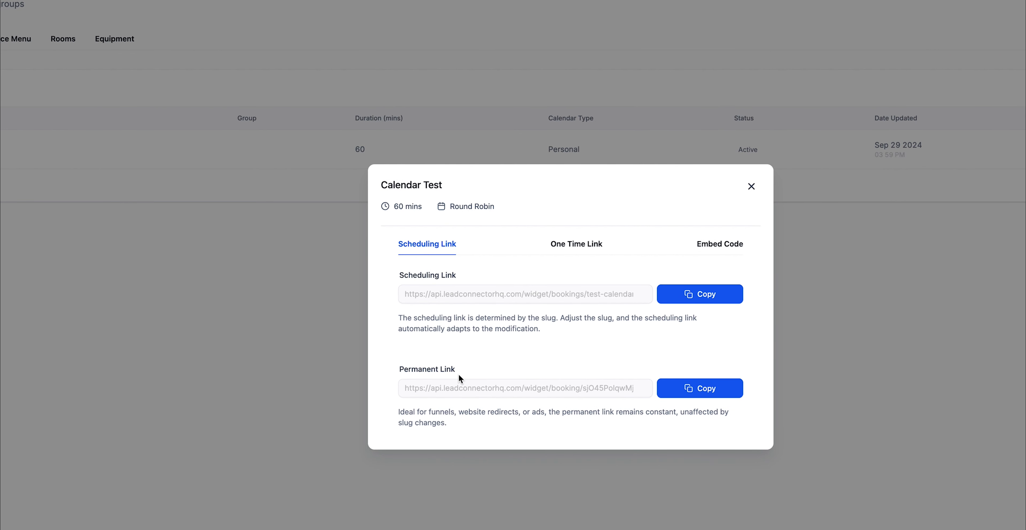
Step: View the One Time Link, then copy the Embed Code and close the dialog
click(570, 248)
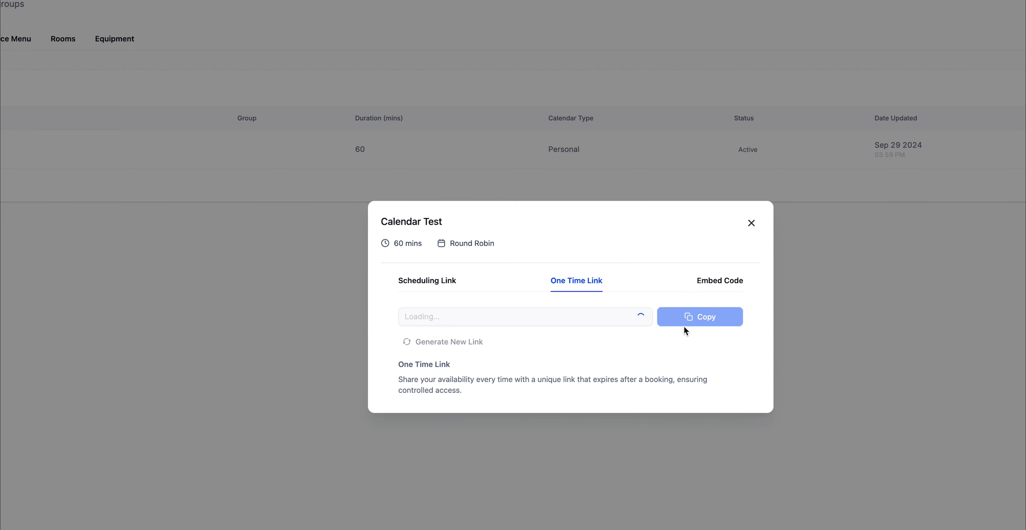
click(728, 284)
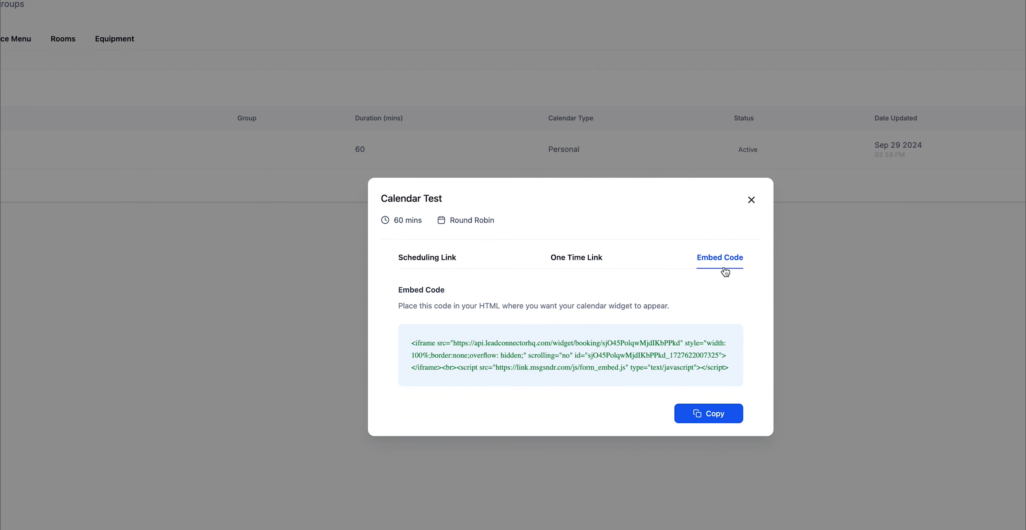
drag(411, 343, 753, 380)
click(701, 415)
click(751, 201)
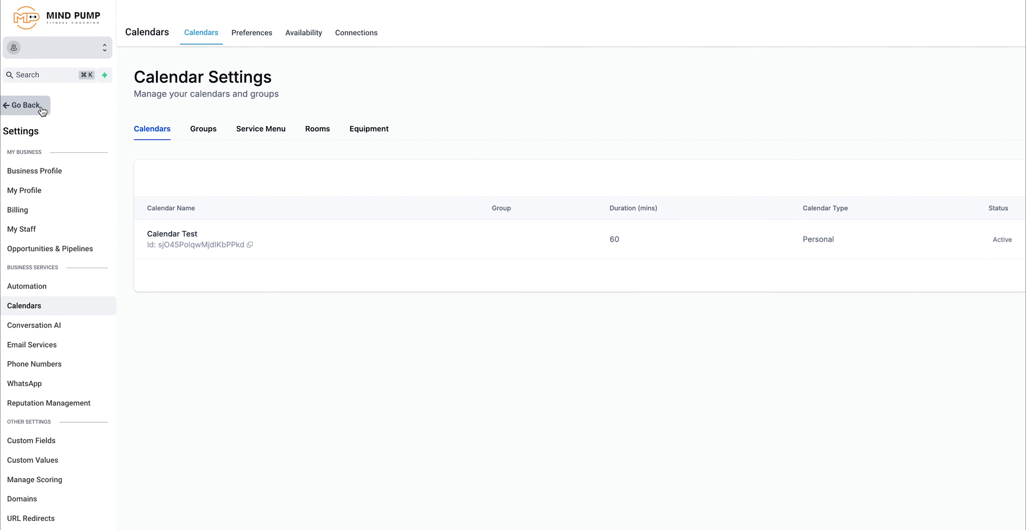
Step: Go back to the Calendars page and show September 2024 in Month view
click(25, 110)
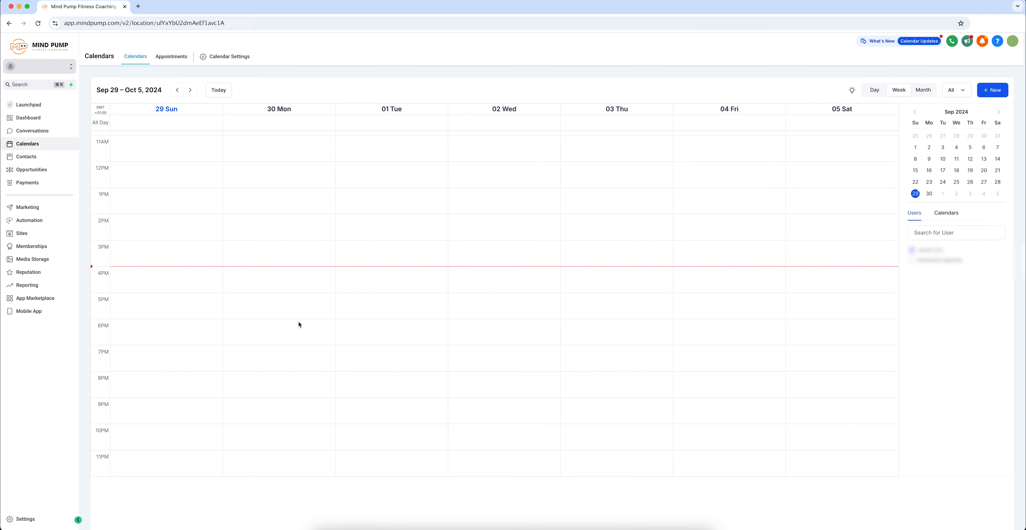
scroll(549, 326, up, 3)
scroll(544, 277, down, 3)
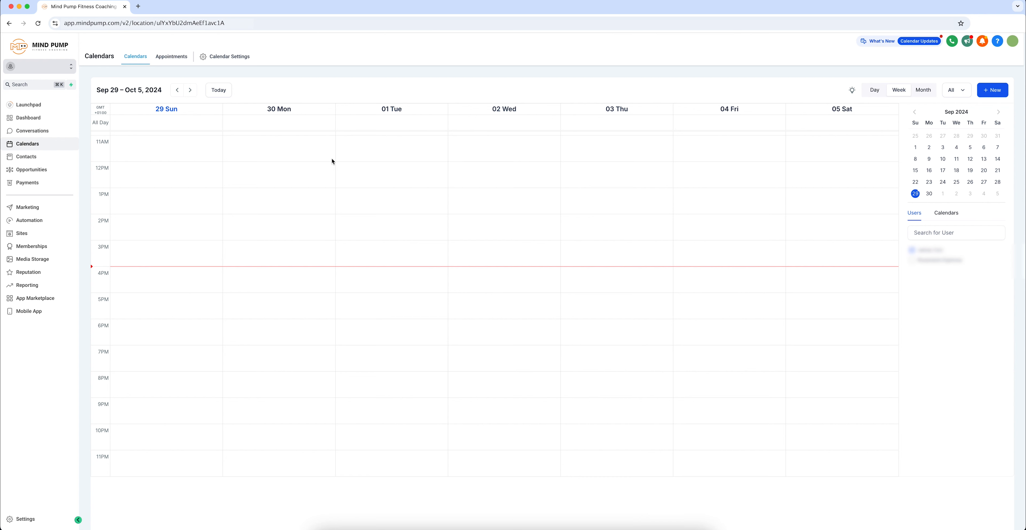
click(876, 94)
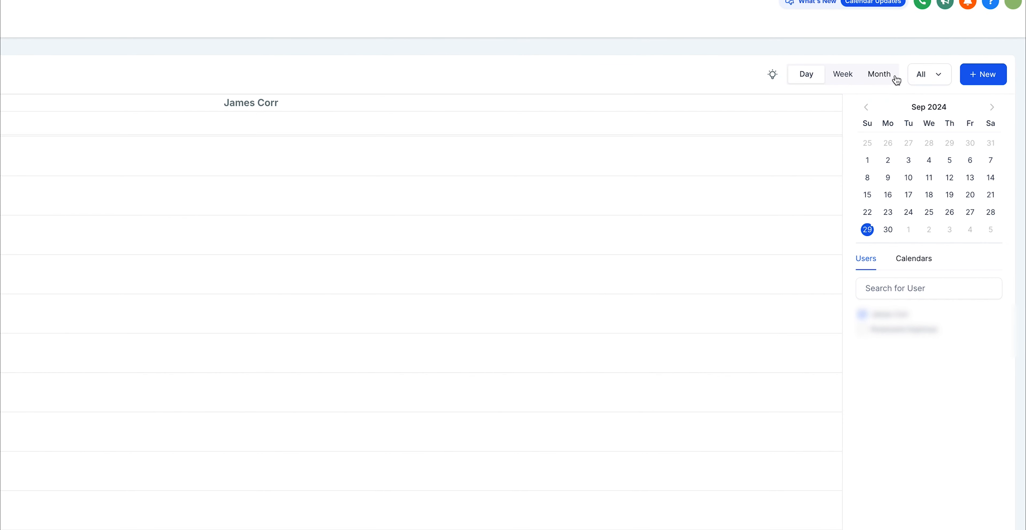
click(885, 79)
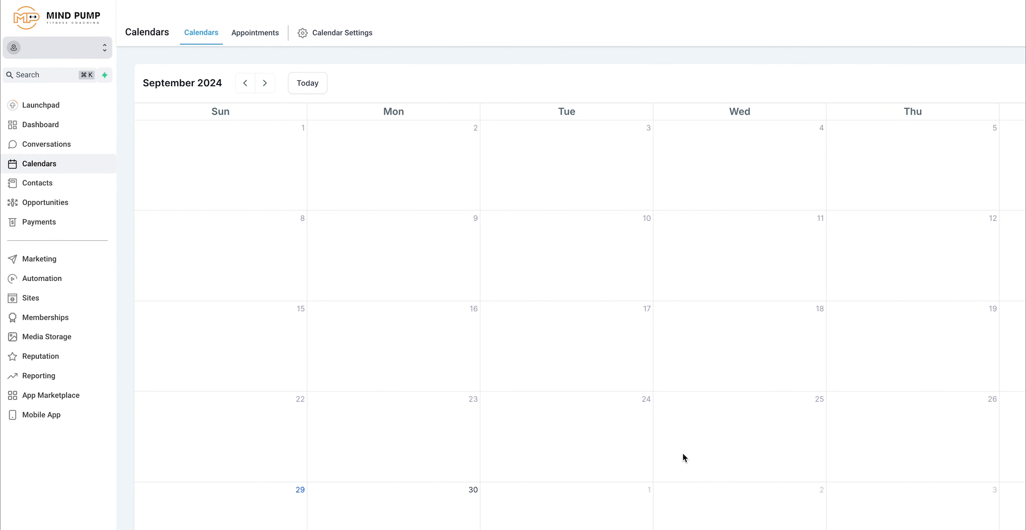
click(322, 38)
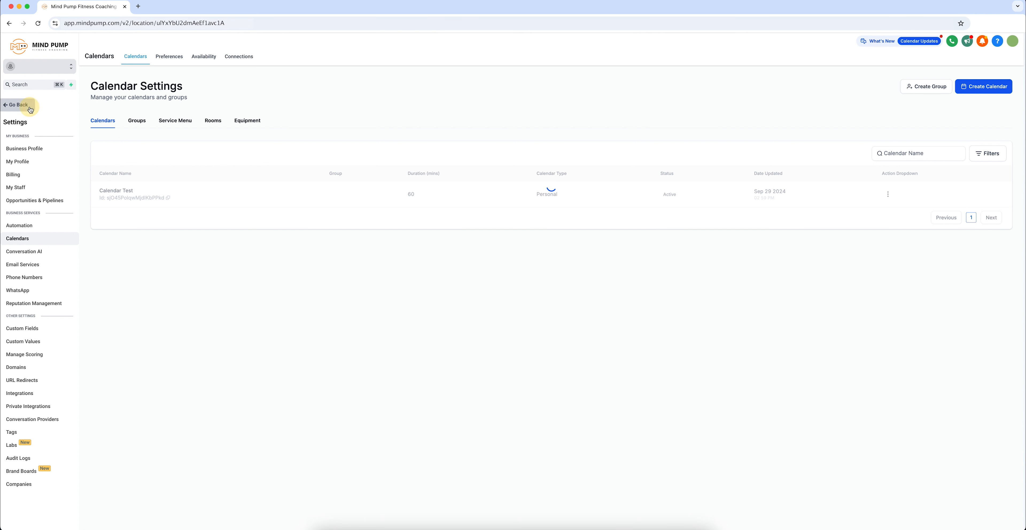
click(18, 105)
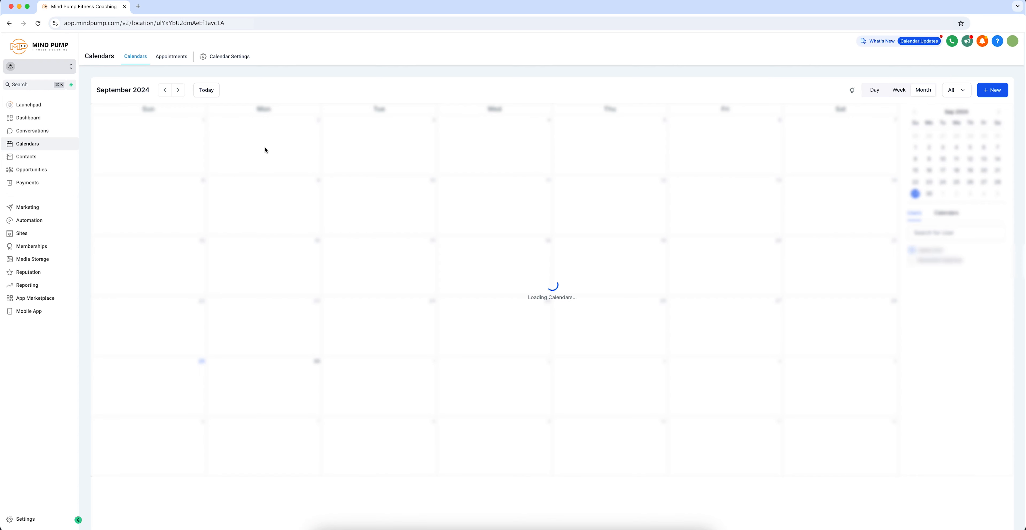